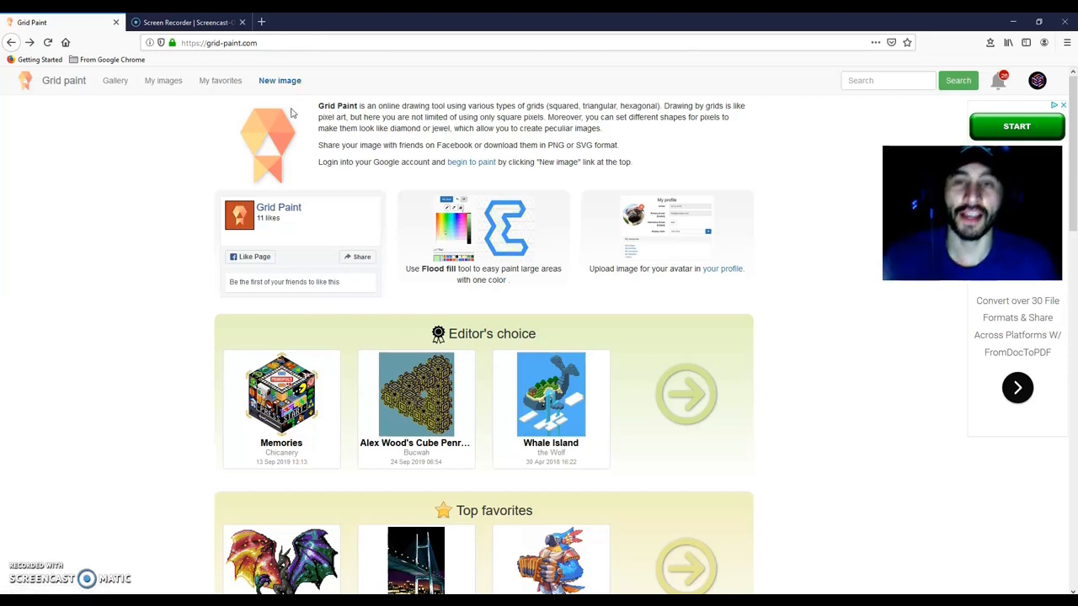
Step: Create a new image using the triangular grid with horizontal rows, the second grid type offered
{"action": "left_click", "coordinate": [280, 82]}
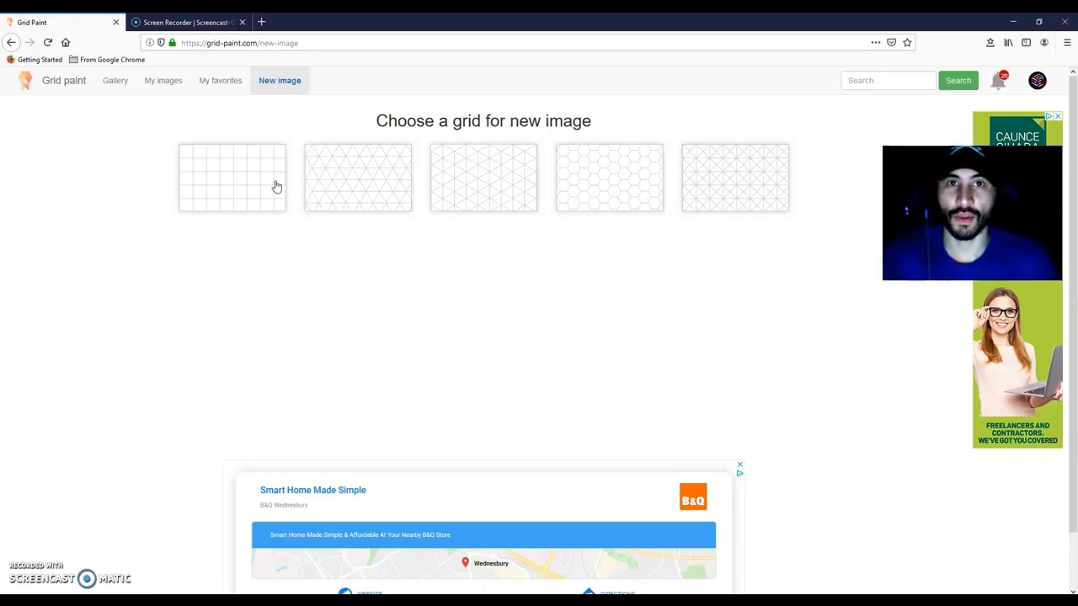
{"action": "left_click", "coordinate": [362, 187]}
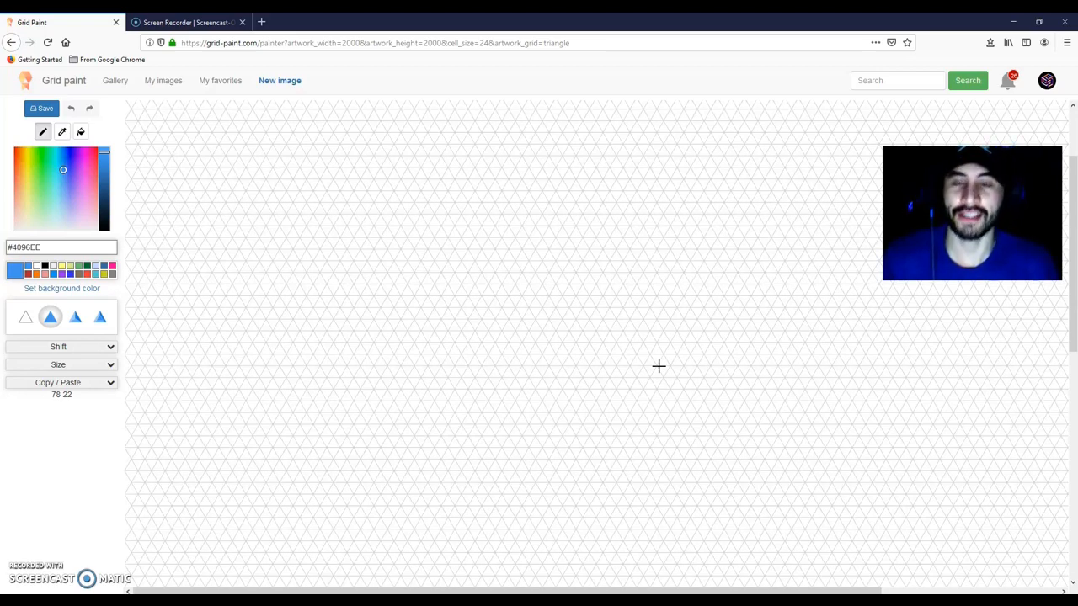
Step: Set the workspace size to 4000 × 4000 with a cell size of 26 and apply it
{"action": "scroll", "coordinate": [354, 346], "scroll_direction": "down", "scroll_amount": 3}
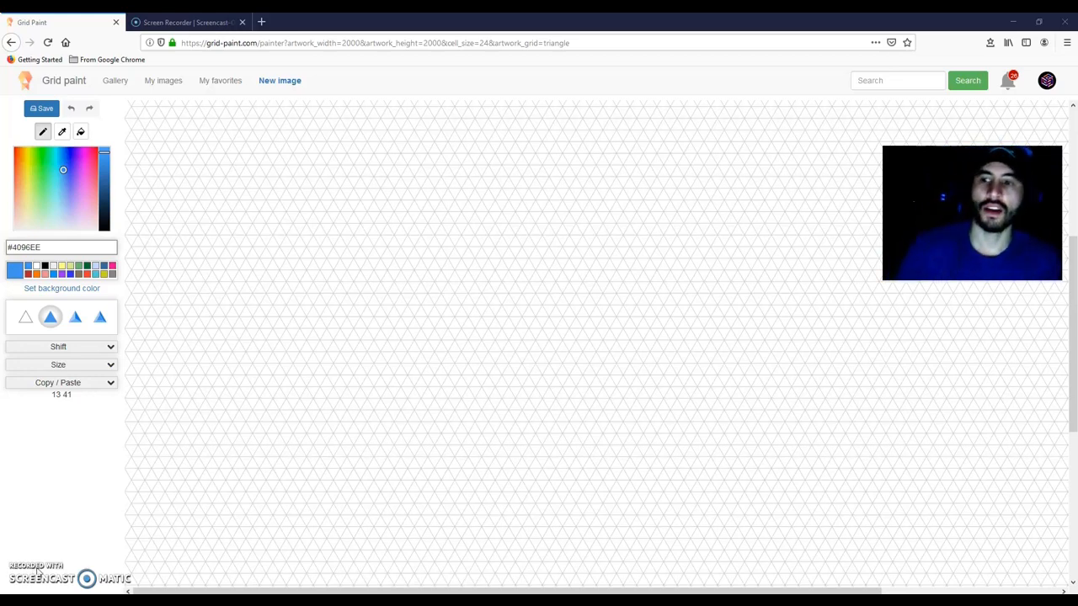
{"action": "left_click", "coordinate": [90, 368]}
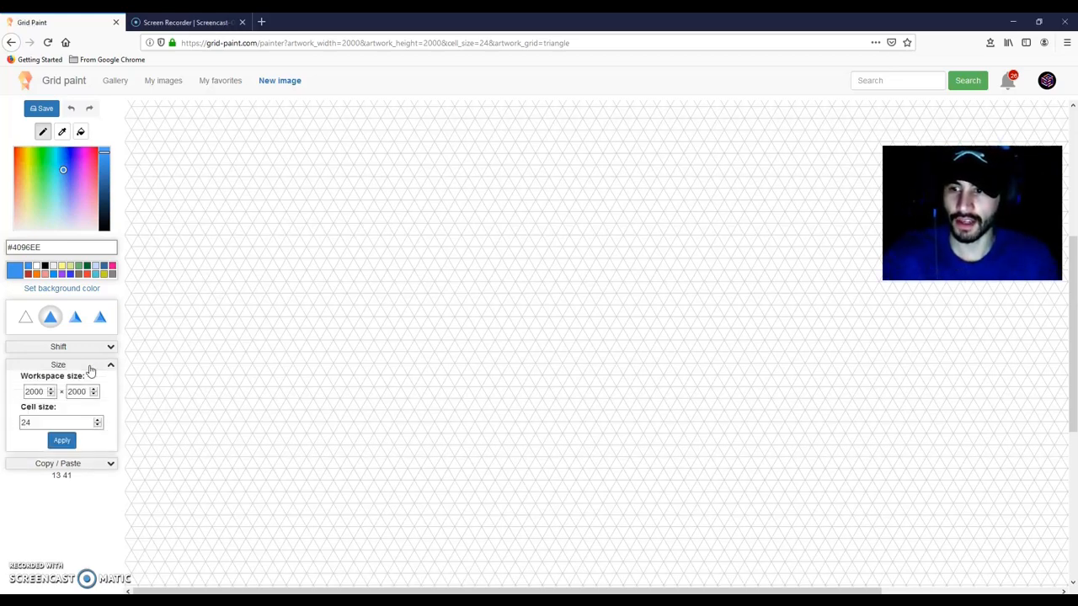
{"action": "left_click", "coordinate": [45, 392]}
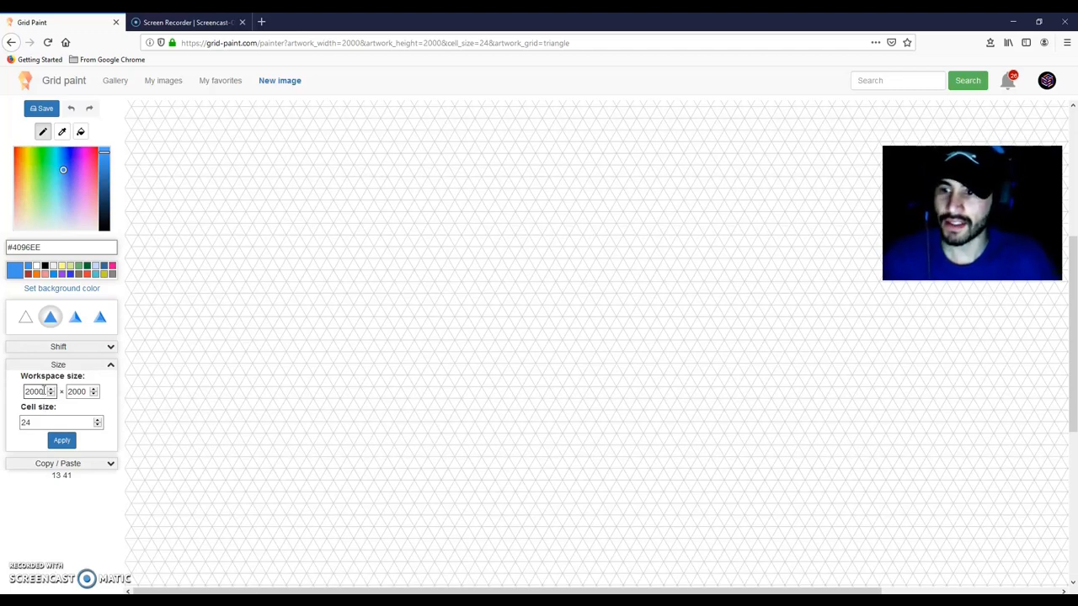
{"action": "left_click_drag", "start_coordinate": [45, 391], "coordinate": [12, 392]}
{"action": "type", "text": "4000"}
{"action": "key", "text": "Tab"}
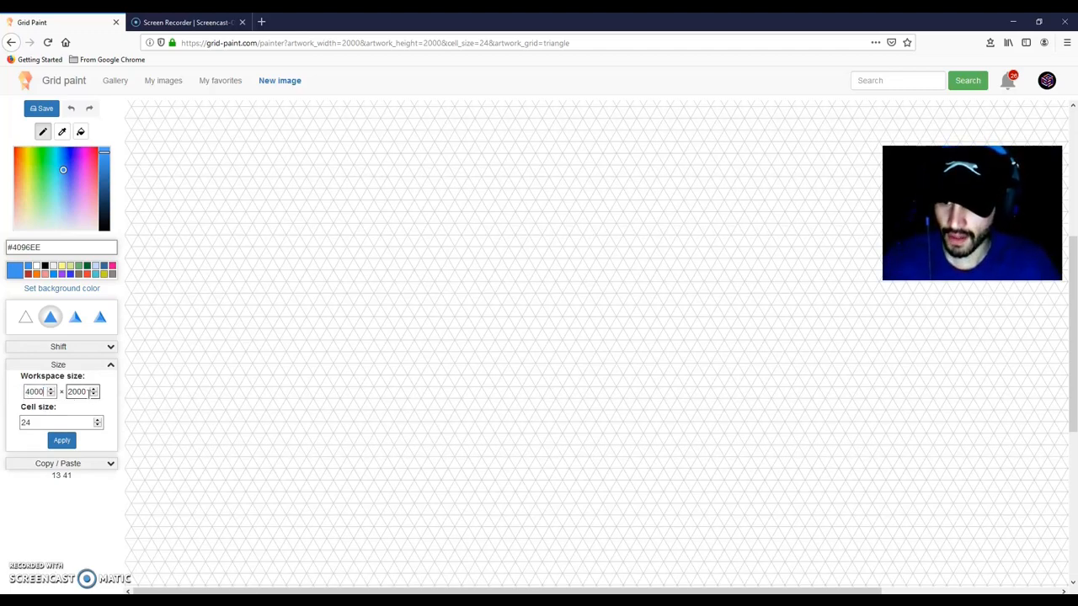
{"action": "type", "text": "4000"}
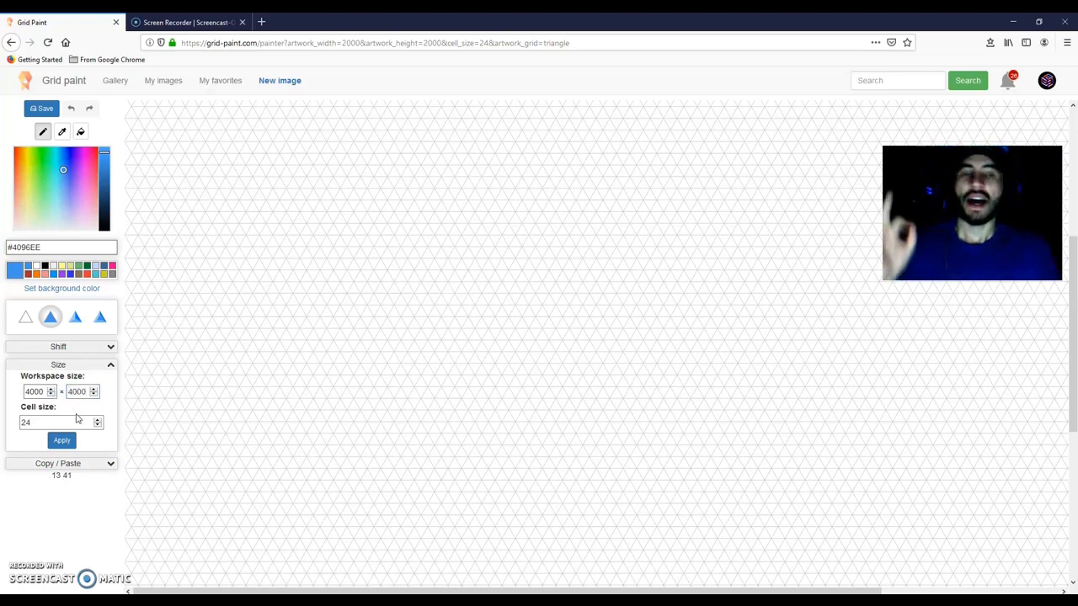
{"action": "left_click", "coordinate": [54, 422]}
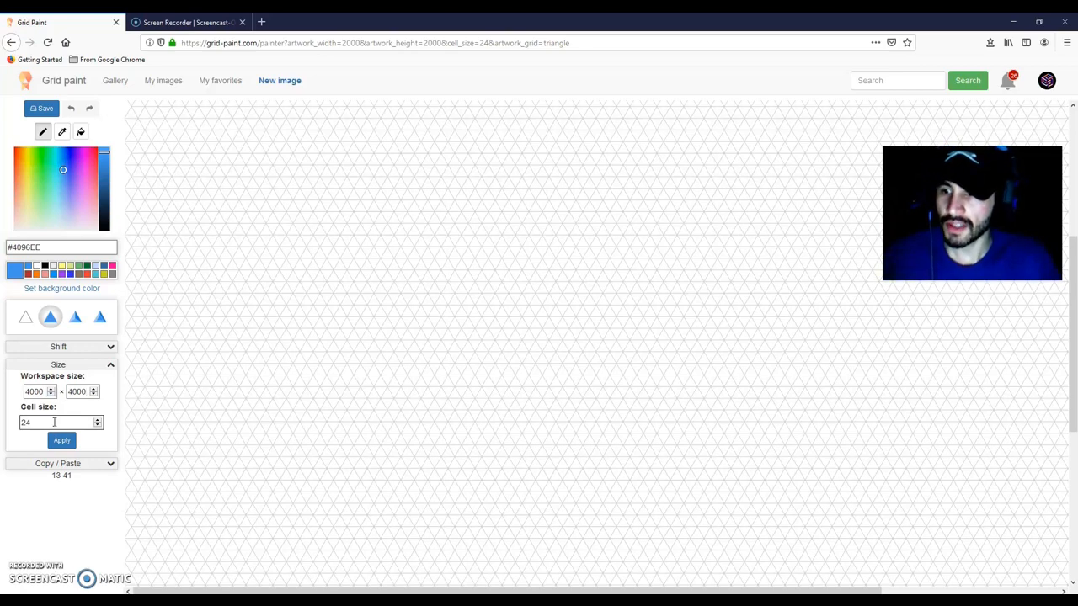
{"action": "type", "text": "6"}
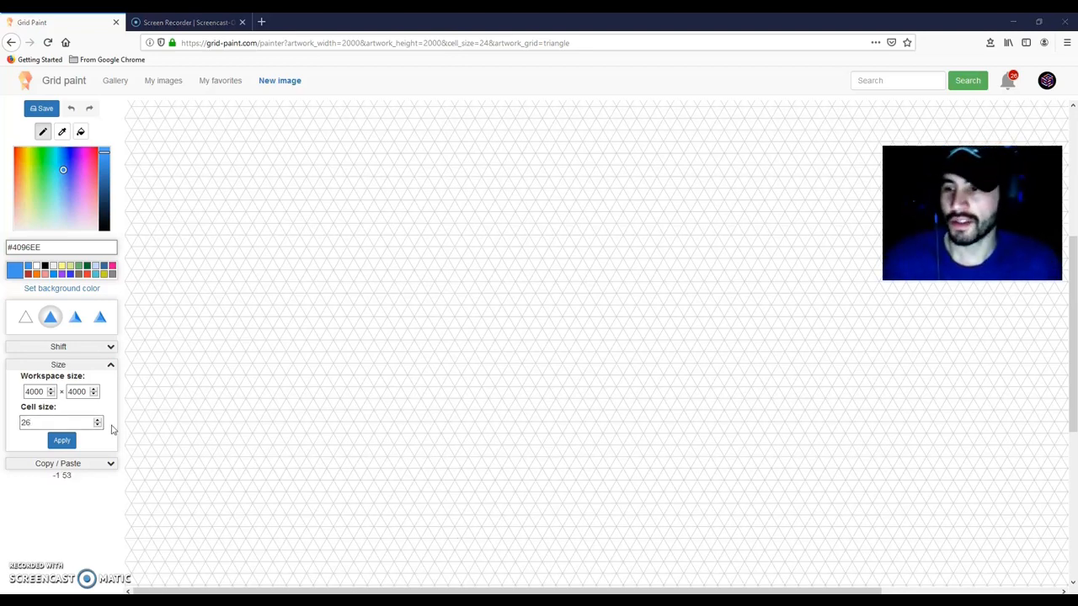
{"action": "left_click", "coordinate": [71, 447]}
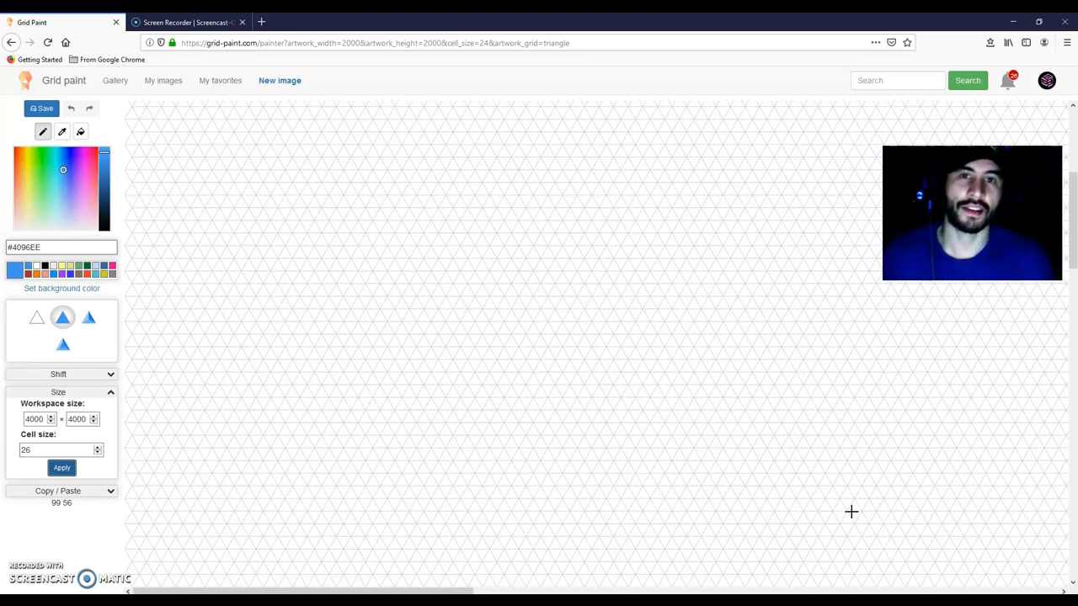
Step: Paint a filled blue (#0099ff) rhombus, five cells per side and slanting to the right, as the cube's top face
{"action": "scroll", "coordinate": [842, 434], "scroll_direction": "down", "scroll_amount": 5}
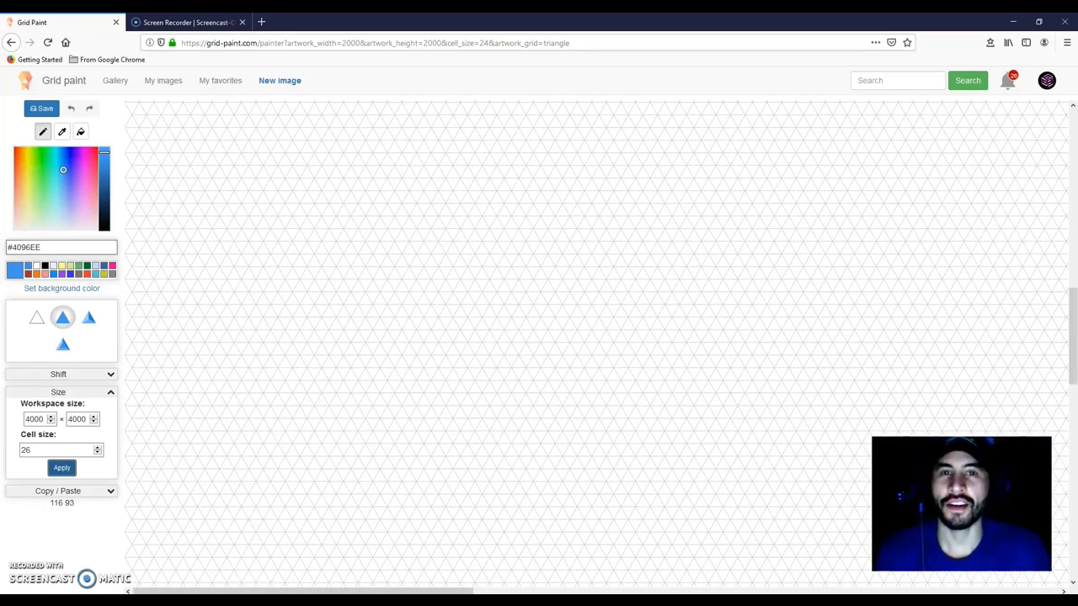
{"action": "left_click_drag", "start_coordinate": [1073, 375], "coordinate": [1075, 275]}
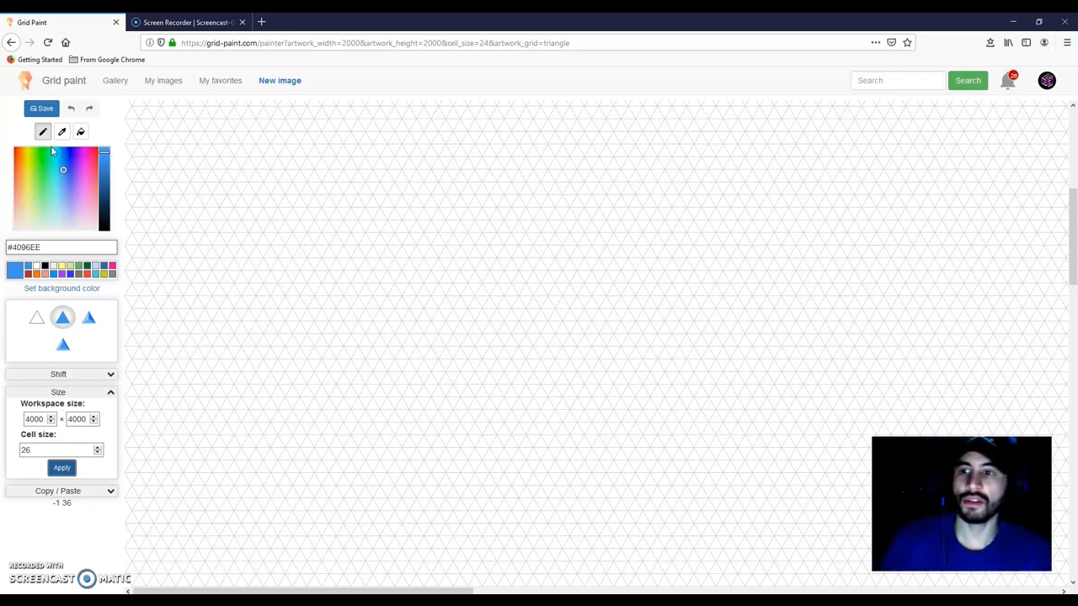
{"action": "left_click", "coordinate": [53, 275]}
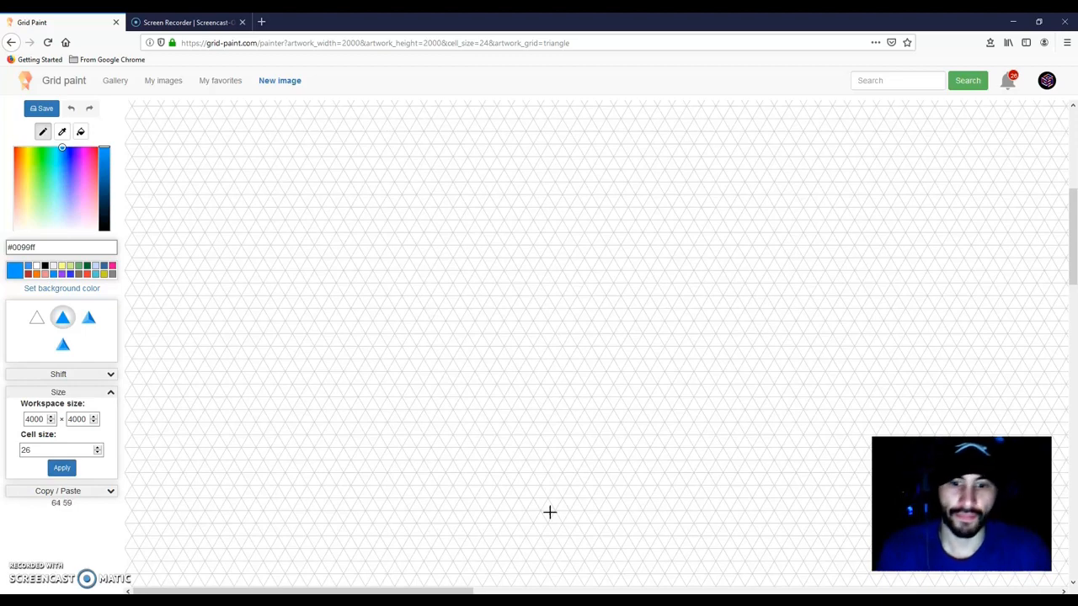
{"action": "left_click_drag", "start_coordinate": [406, 591], "coordinate": [604, 592]}
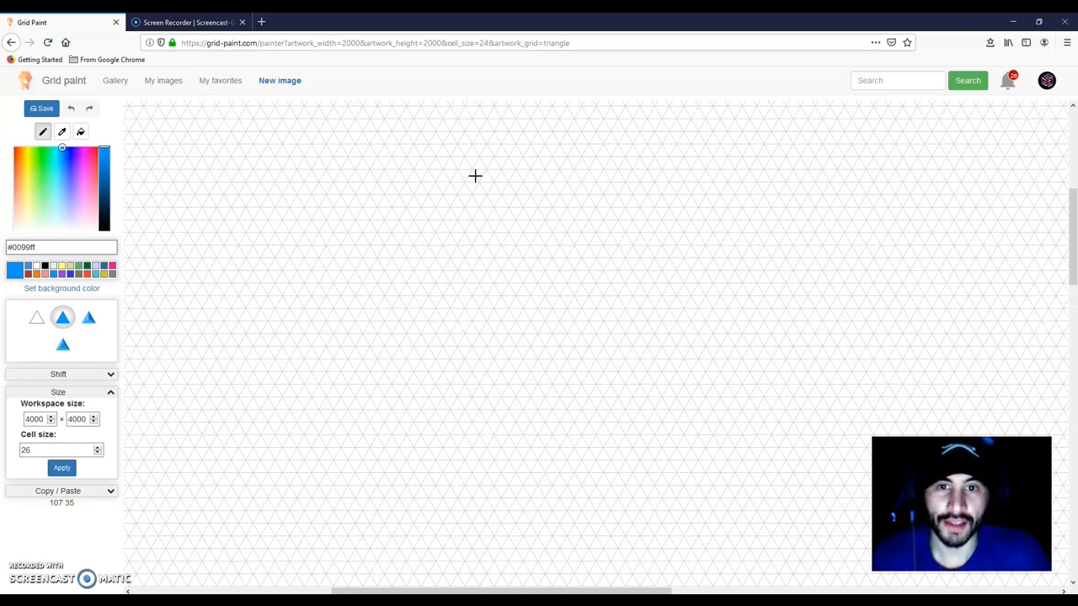
{"action": "left_click_drag", "start_coordinate": [475, 175], "coordinate": [540, 175]}
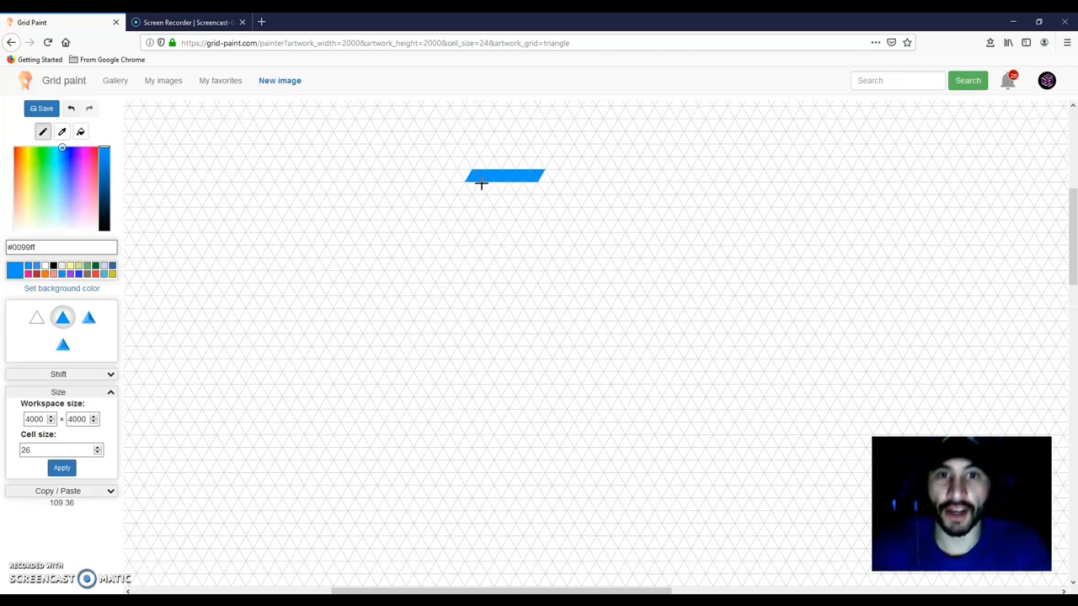
{"action": "left_click_drag", "start_coordinate": [530, 184], "coordinate": [509, 214]}
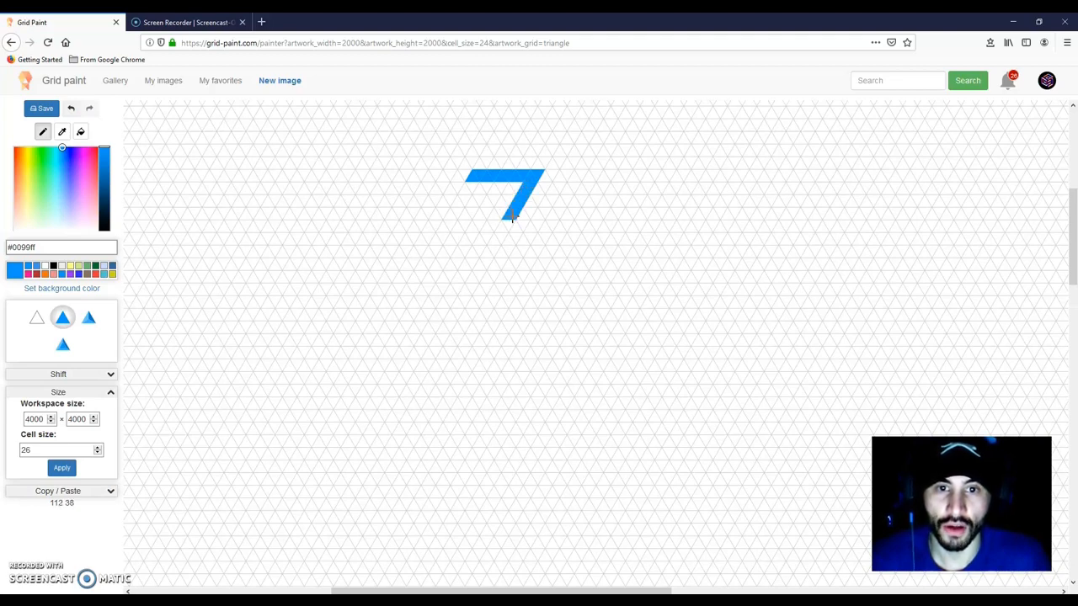
{"action": "left_click_drag", "start_coordinate": [510, 220], "coordinate": [446, 233]}
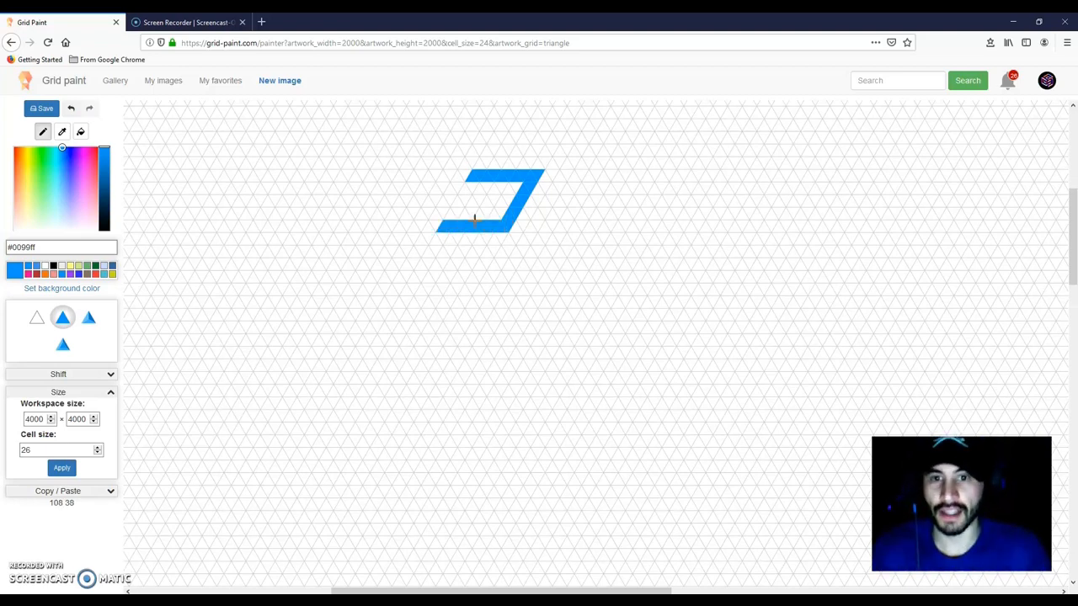
{"action": "mouse_move", "coordinate": [446, 220]}
{"action": "left_mouse_down"}
{"action": "mouse_move", "coordinate": [472, 182]}
{"action": "mouse_move", "coordinate": [471, 205]}
{"action": "mouse_move", "coordinate": [482, 185]}
{"action": "mouse_move", "coordinate": [523, 183]}
{"action": "mouse_move", "coordinate": [493, 199]}
{"action": "left_mouse_up"}
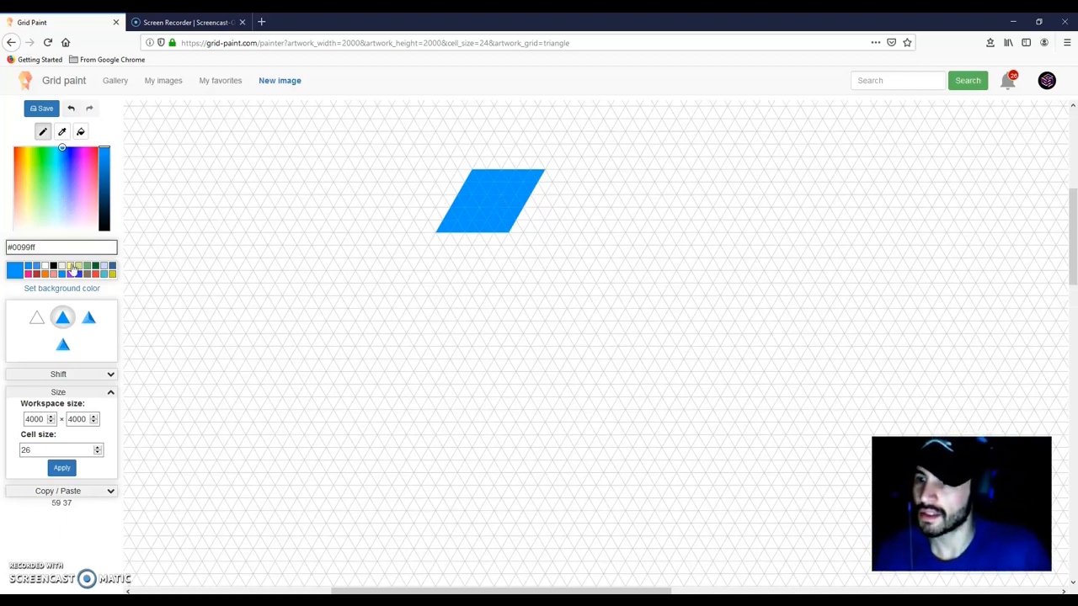
Step: Paint a filled red (#ff3838) rhombus, five cells per side, against the blue face's right edge as the cube's side
{"action": "left_click", "coordinate": [95, 274]}
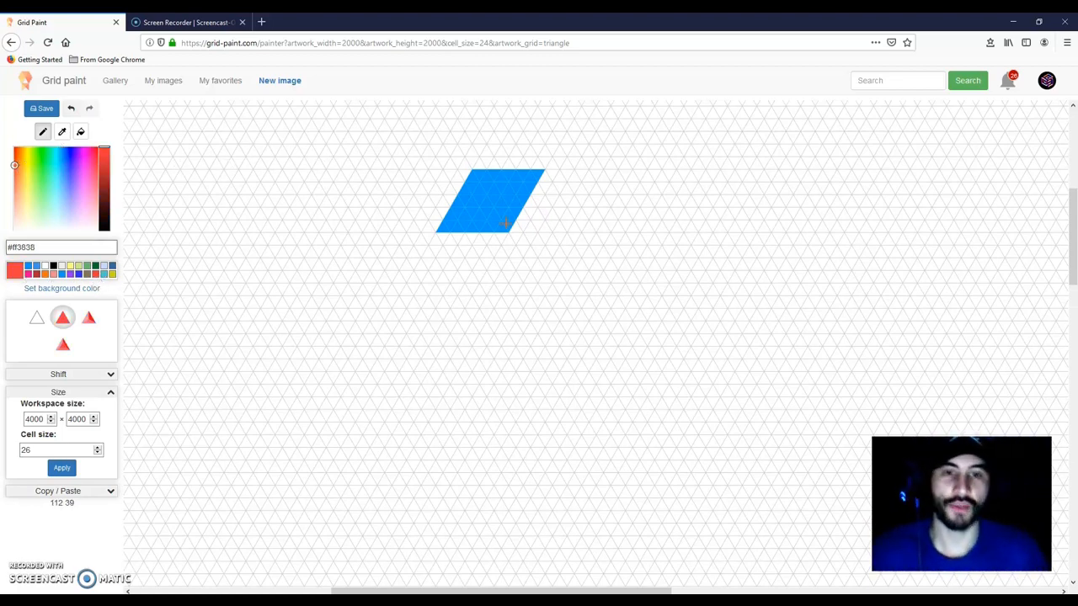
{"action": "left_click", "coordinate": [544, 178]}
{"action": "mouse_move", "coordinate": [545, 180]}
{"action": "left_mouse_down"}
{"action": "mouse_move", "coordinate": [514, 232]}
{"action": "mouse_move", "coordinate": [526, 239]}
{"action": "mouse_move", "coordinate": [509, 238]}
{"action": "mouse_move", "coordinate": [518, 235]}
{"action": "mouse_move", "coordinate": [547, 284]}
{"action": "mouse_move", "coordinate": [562, 283]}
{"action": "mouse_move", "coordinate": [550, 271]}
{"action": "mouse_move", "coordinate": [570, 230]}
{"action": "mouse_move", "coordinate": [579, 234]}
{"action": "mouse_move", "coordinate": [550, 194]}
{"action": "mouse_move", "coordinate": [547, 254]}
{"action": "mouse_move", "coordinate": [545, 203]}
{"action": "mouse_move", "coordinate": [544, 237]}
{"action": "left_mouse_up"}
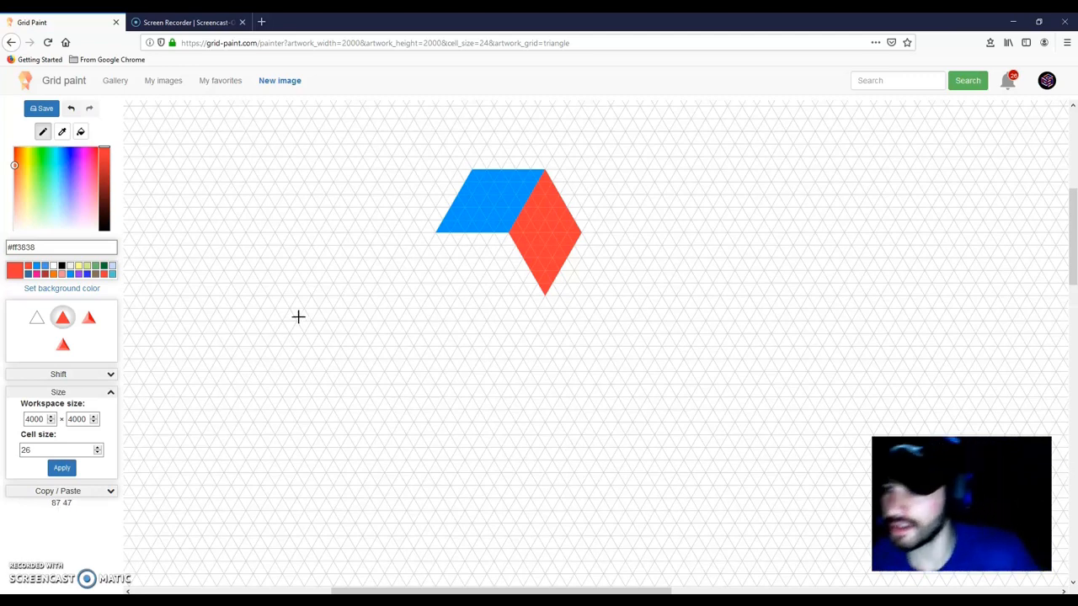
Step: Fill the area below the blue face with a yellow (#ffea00) rhombus to complete the hexagonal cube
{"action": "left_click_drag", "start_coordinate": [27, 157], "coordinate": [26, 147]}
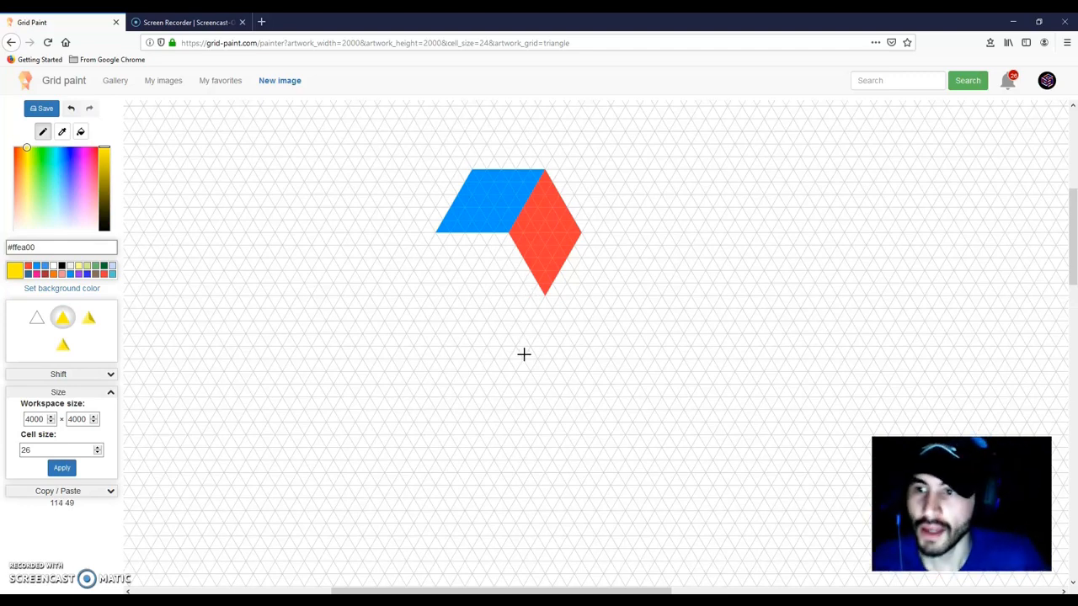
{"action": "left_click", "coordinate": [443, 239]}
{"action": "mouse_move", "coordinate": [453, 247]}
{"action": "left_mouse_down"}
{"action": "mouse_move", "coordinate": [479, 292]}
{"action": "mouse_move", "coordinate": [536, 291]}
{"action": "mouse_move", "coordinate": [500, 239]}
{"action": "mouse_move", "coordinate": [457, 238]}
{"action": "mouse_move", "coordinate": [478, 270]}
{"action": "mouse_move", "coordinate": [513, 277]}
{"action": "mouse_move", "coordinate": [496, 250]}
{"action": "mouse_move", "coordinate": [476, 253]}
{"action": "mouse_move", "coordinate": [493, 265]}
{"action": "mouse_move", "coordinate": [469, 253]}
{"action": "mouse_move", "coordinate": [486, 257]}
{"action": "left_mouse_up"}
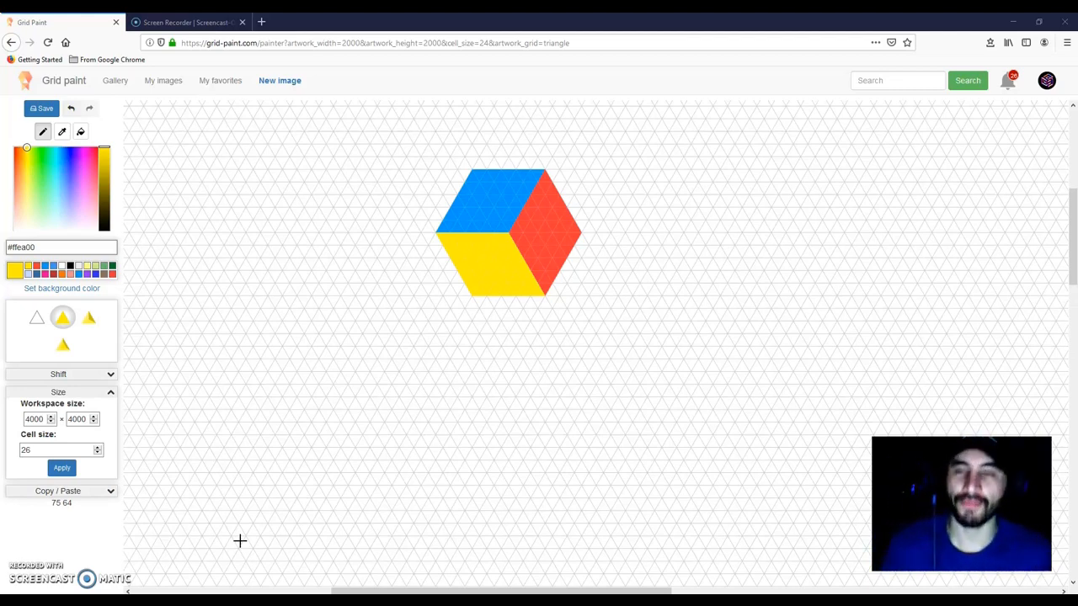
Step: Open the copy and paste options and dismiss their instructions so that they are not shown again
{"action": "left_click", "coordinate": [94, 500]}
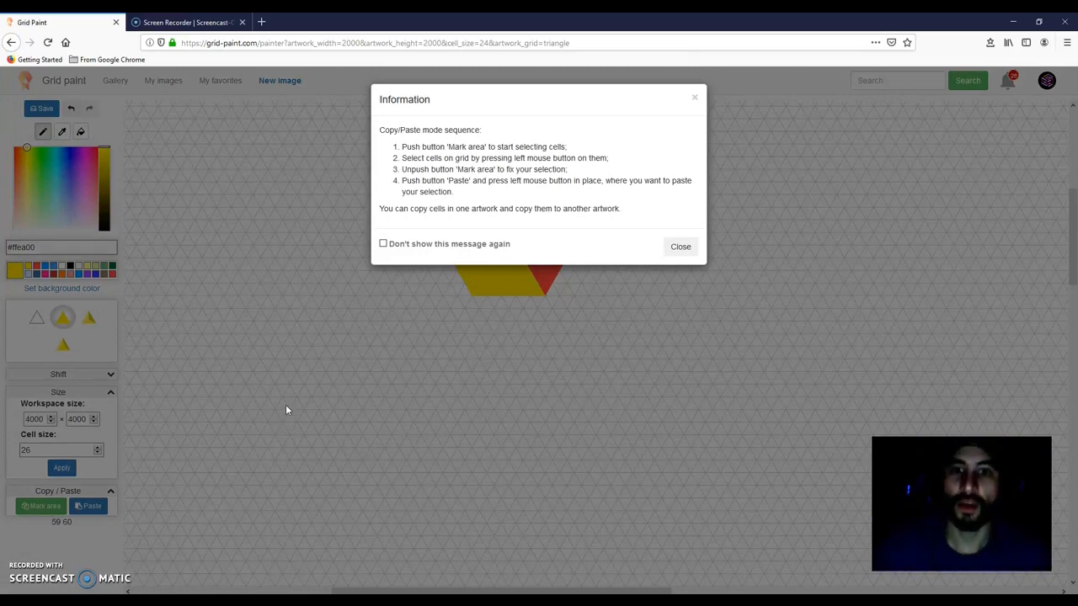
{"action": "left_click", "coordinate": [417, 247]}
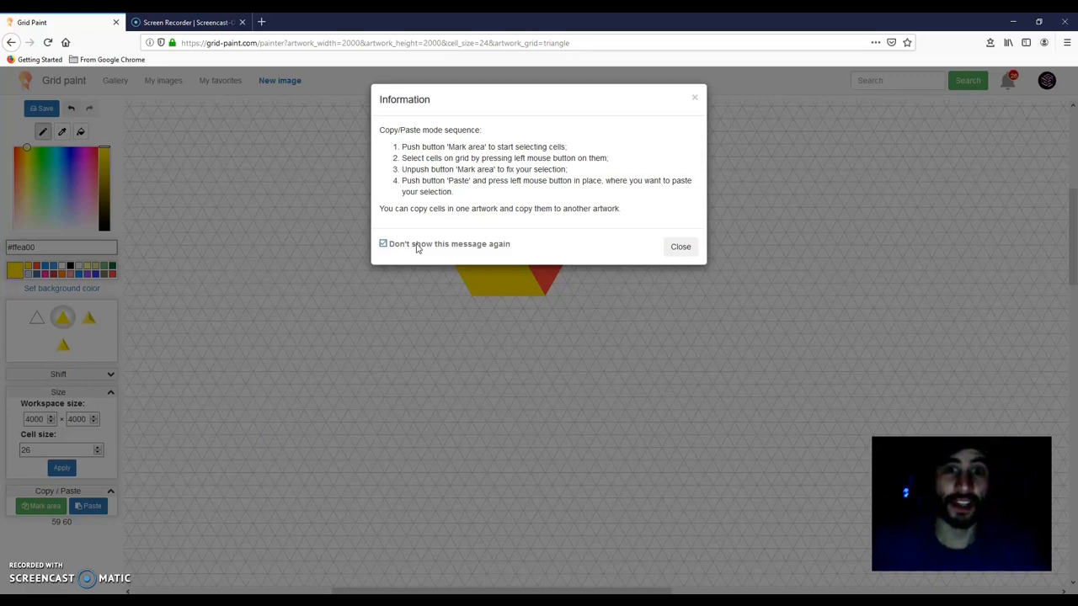
{"action": "left_click", "coordinate": [684, 247]}
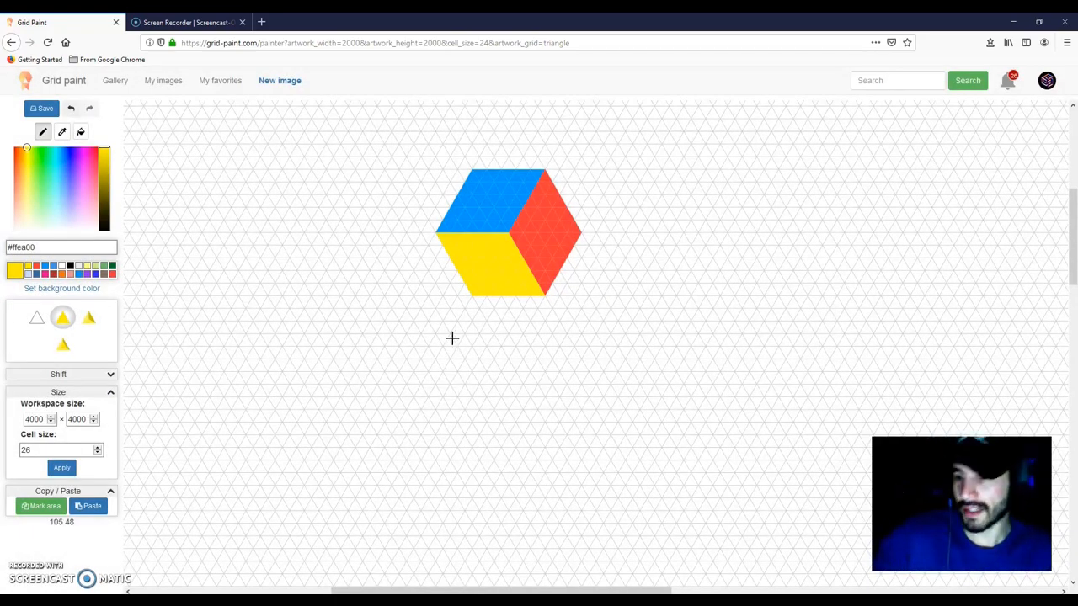
Step: Mark all cells of the blue, red and yellow cube as the area to copy and start pasting it
{"action": "left_click", "coordinate": [49, 510]}
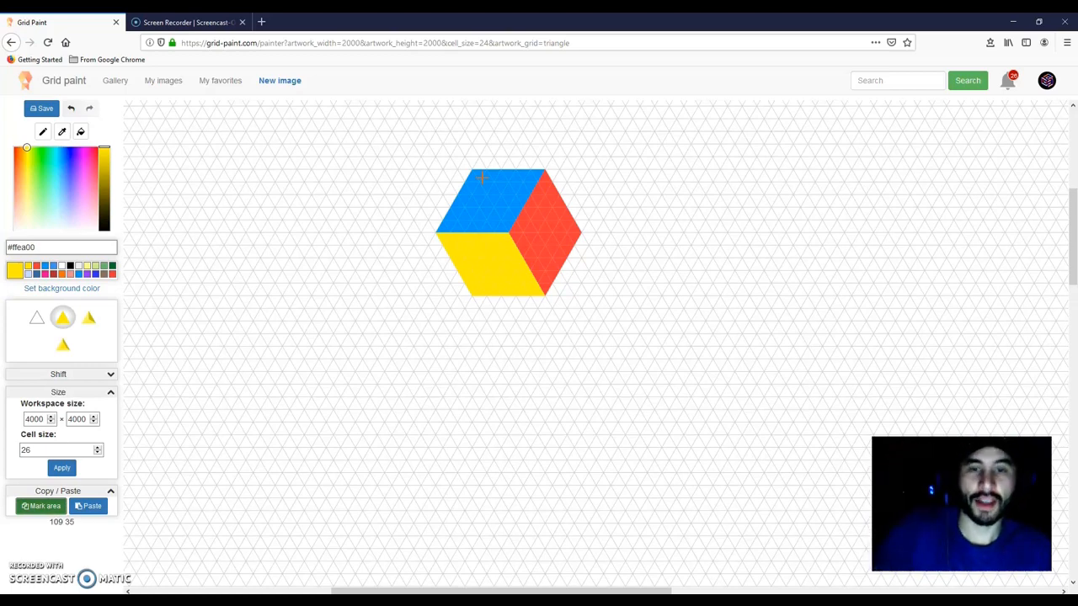
{"action": "left_click_drag", "start_coordinate": [476, 178], "coordinate": [468, 199]}
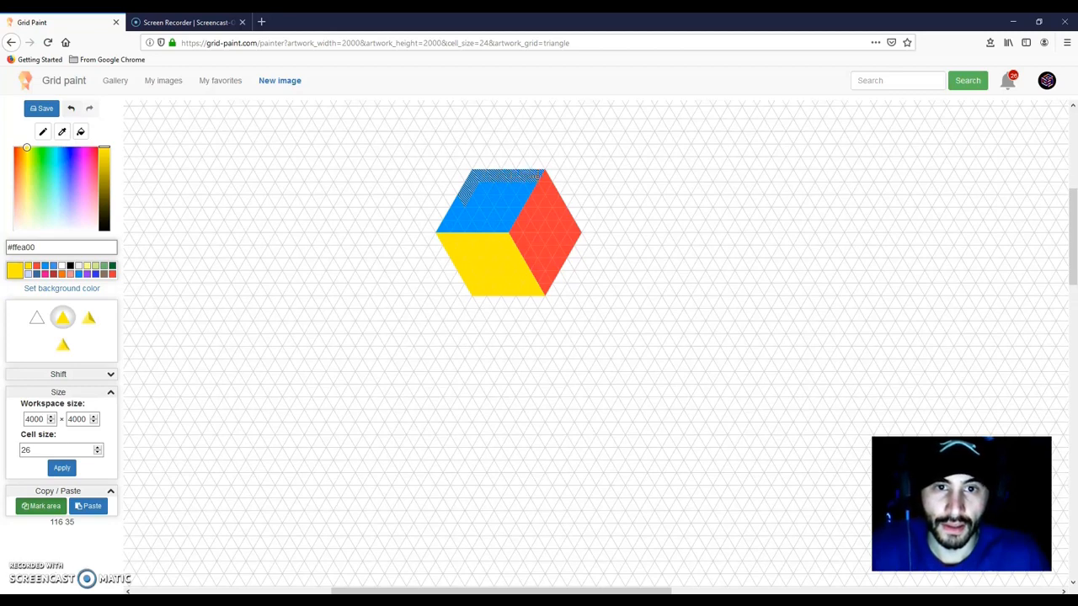
{"action": "left_click_drag", "start_coordinate": [546, 188], "coordinate": [554, 199]}
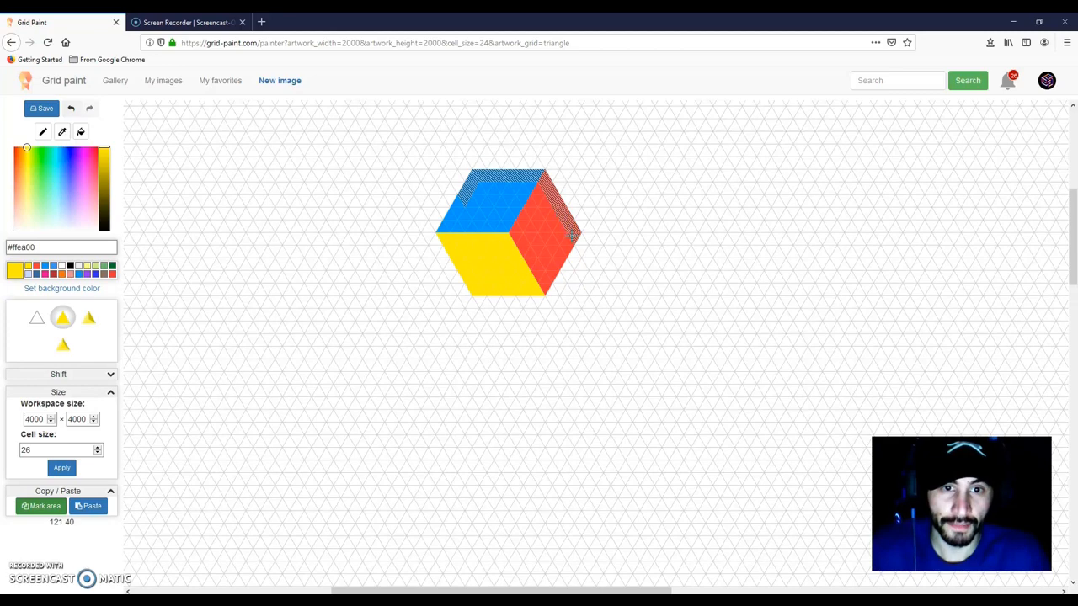
{"action": "mouse_move", "coordinate": [553, 266]}
{"action": "left_mouse_down"}
{"action": "mouse_move", "coordinate": [536, 288]}
{"action": "mouse_move", "coordinate": [476, 289]}
{"action": "mouse_move", "coordinate": [447, 240]}
{"action": "mouse_move", "coordinate": [449, 222]}
{"action": "left_mouse_up"}
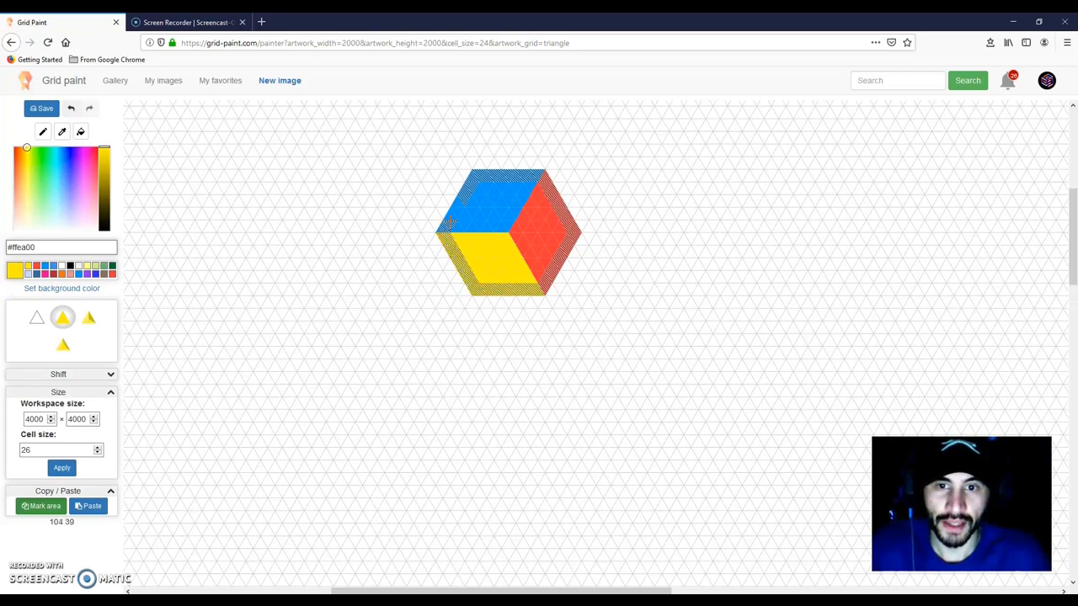
{"action": "mouse_move", "coordinate": [482, 222]}
{"action": "left_mouse_down"}
{"action": "mouse_move", "coordinate": [481, 183]}
{"action": "mouse_move", "coordinate": [545, 197]}
{"action": "mouse_move", "coordinate": [556, 232]}
{"action": "mouse_move", "coordinate": [526, 278]}
{"action": "mouse_move", "coordinate": [483, 279]}
{"action": "mouse_move", "coordinate": [459, 242]}
{"action": "mouse_move", "coordinate": [472, 198]}
{"action": "mouse_move", "coordinate": [516, 189]}
{"action": "left_mouse_up"}
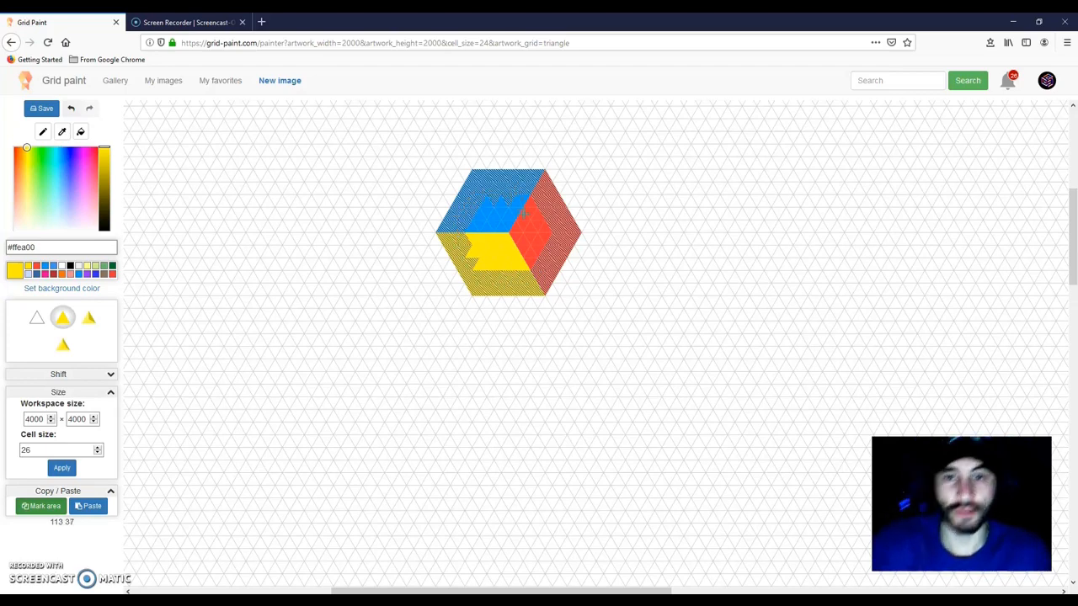
{"action": "mouse_move", "coordinate": [479, 203]}
{"action": "left_mouse_down"}
{"action": "mouse_move", "coordinate": [530, 202]}
{"action": "mouse_move", "coordinate": [547, 238]}
{"action": "mouse_move", "coordinate": [526, 262]}
{"action": "mouse_move", "coordinate": [470, 256]}
{"action": "mouse_move", "coordinate": [480, 214]}
{"action": "mouse_move", "coordinate": [515, 213]}
{"action": "mouse_move", "coordinate": [532, 245]}
{"action": "mouse_move", "coordinate": [492, 254]}
{"action": "mouse_move", "coordinate": [475, 223]}
{"action": "mouse_move", "coordinate": [508, 246]}
{"action": "mouse_move", "coordinate": [522, 238]}
{"action": "mouse_move", "coordinate": [501, 210]}
{"action": "mouse_move", "coordinate": [494, 227]}
{"action": "mouse_move", "coordinate": [538, 246]}
{"action": "left_mouse_up"}
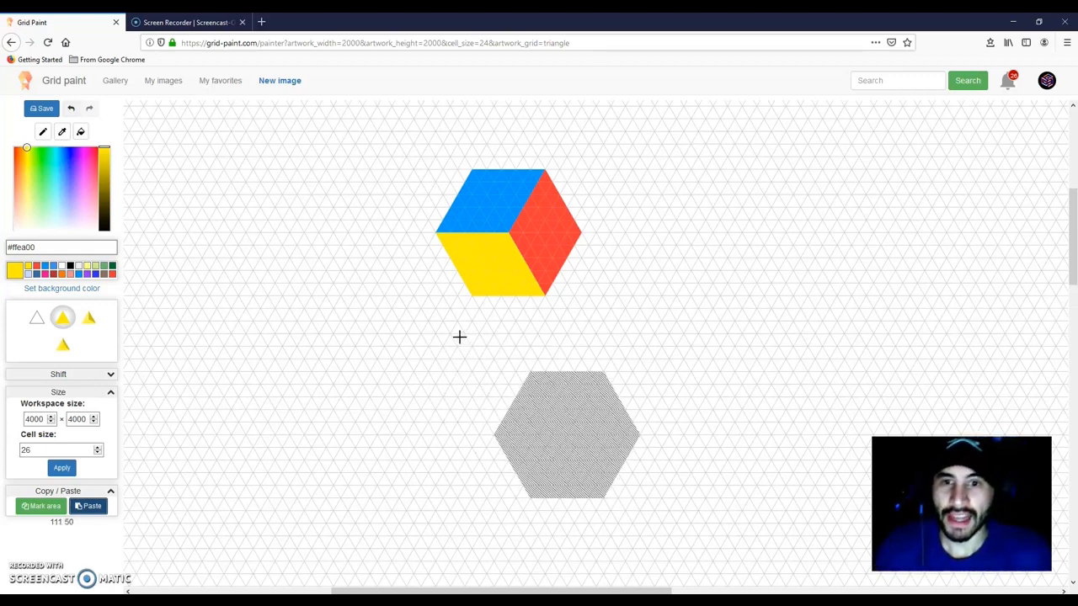
Step: Paste four copies of the cube in a diagonal row down-left from the original, each covering most of the previous cube's yellow face
{"action": "left_click", "coordinate": [398, 252]}
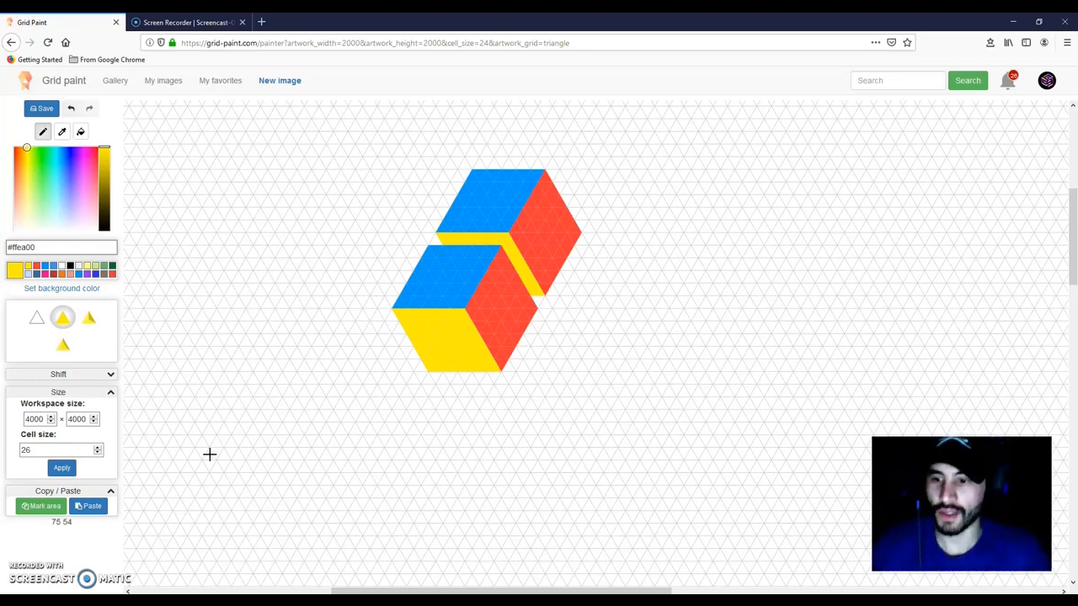
{"action": "left_click", "coordinate": [91, 506]}
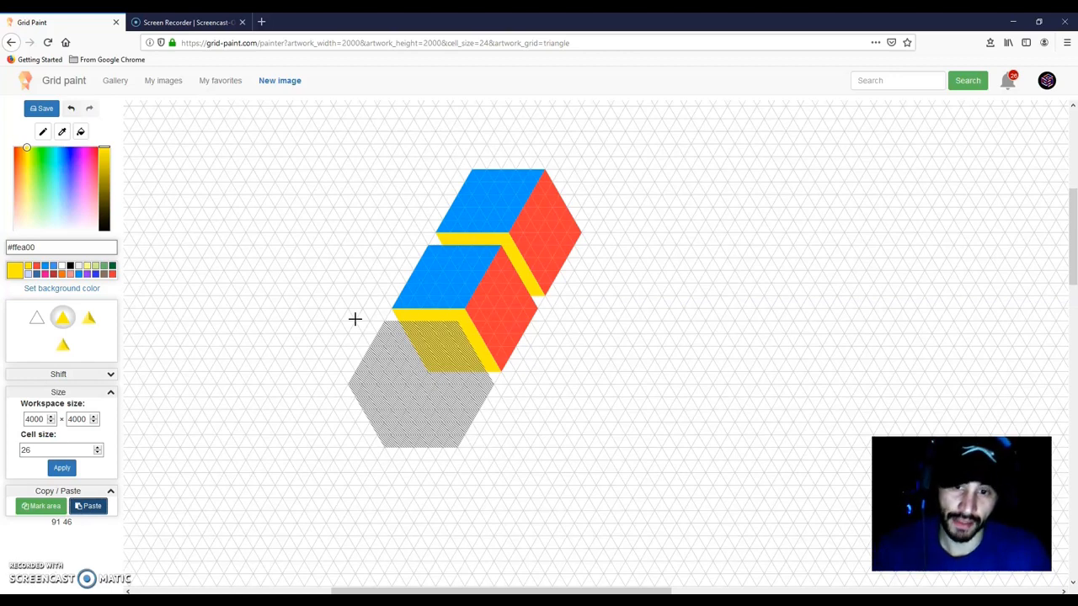
{"action": "left_click", "coordinate": [354, 319]}
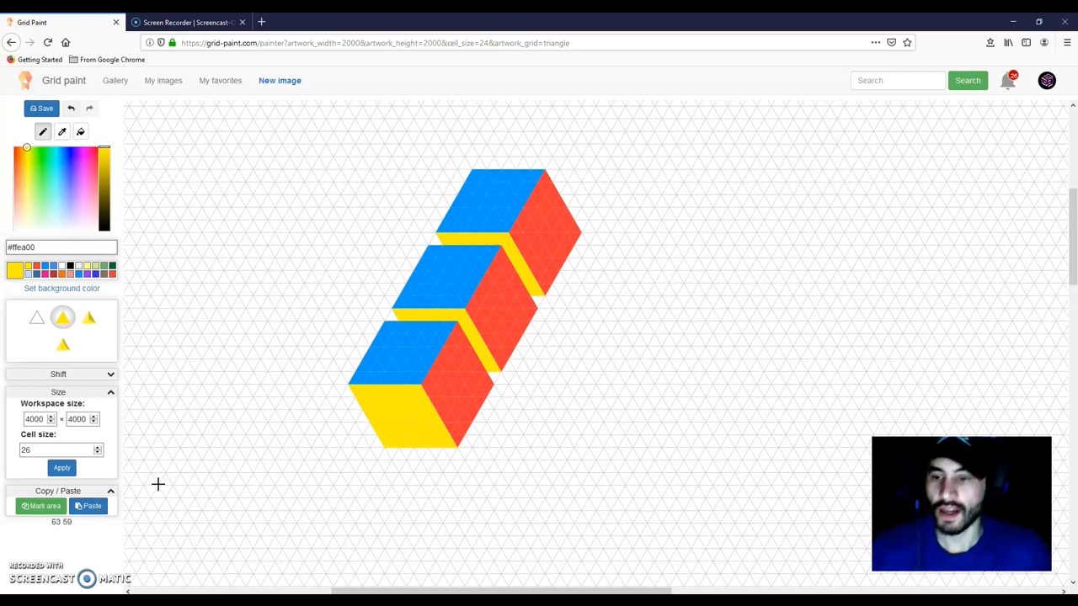
{"action": "left_click", "coordinate": [91, 506]}
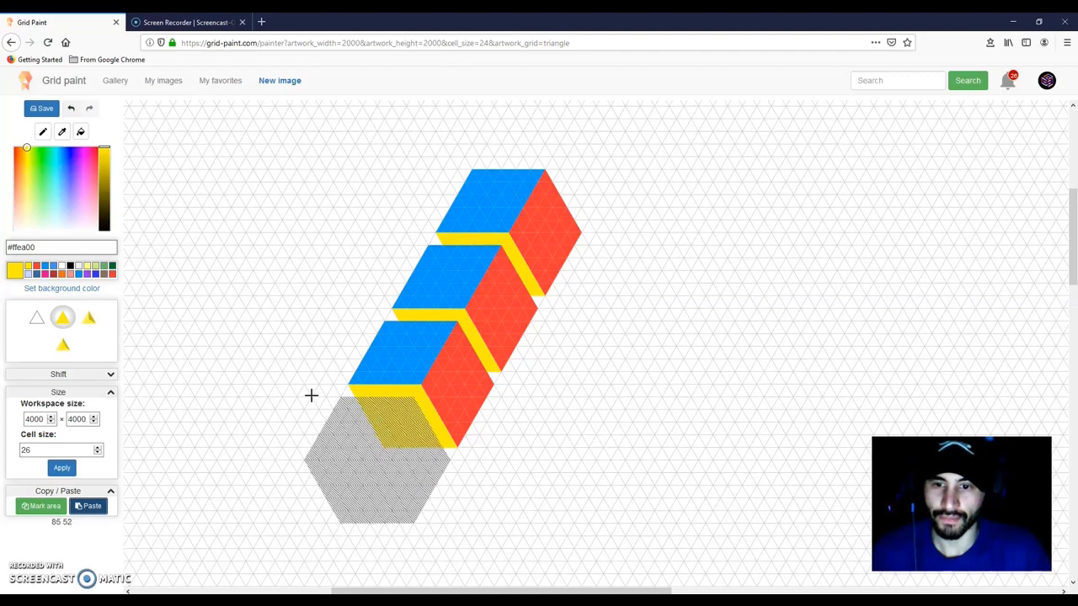
{"action": "left_click", "coordinate": [311, 395]}
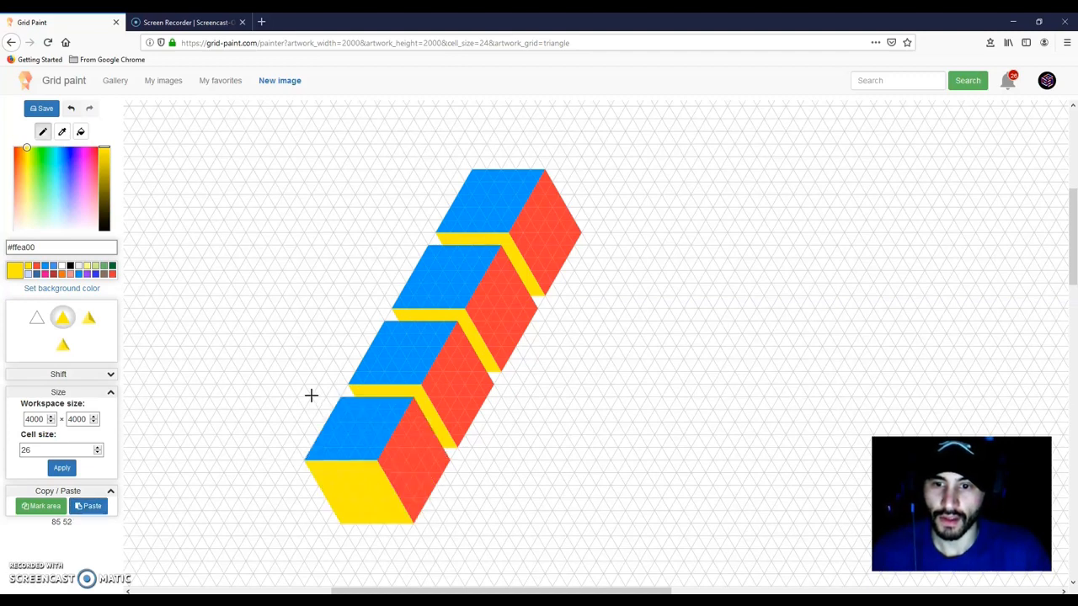
{"action": "scroll", "coordinate": [781, 290], "scroll_direction": "down", "scroll_amount": 3}
{"action": "scroll", "coordinate": [781, 291], "scroll_direction": "up", "scroll_amount": 1}
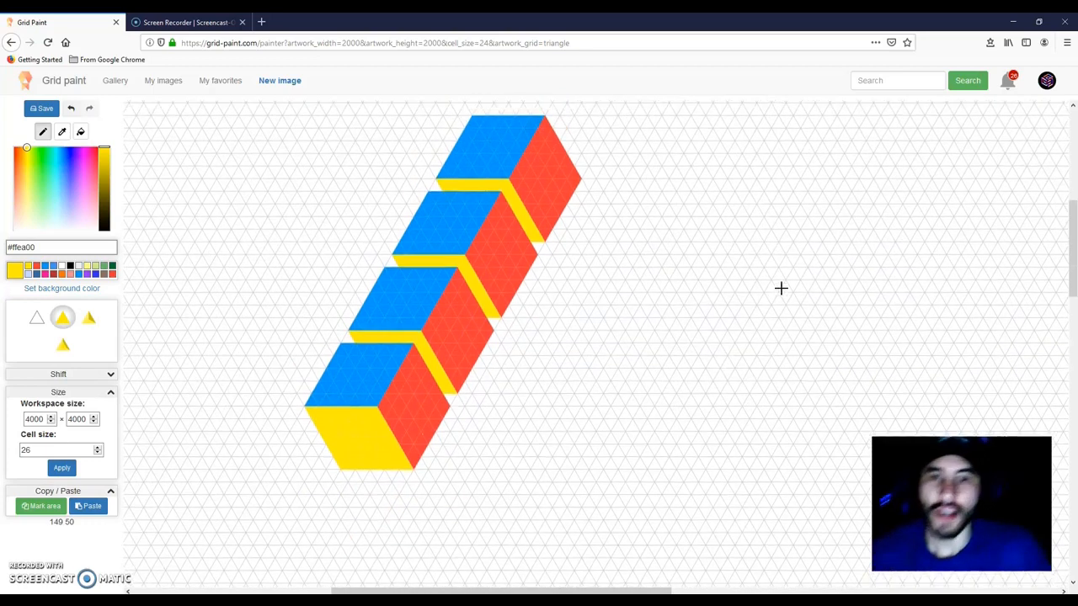
{"action": "scroll", "coordinate": [781, 291], "scroll_direction": "down", "scroll_amount": 2}
{"action": "left_click", "coordinate": [93, 506]}
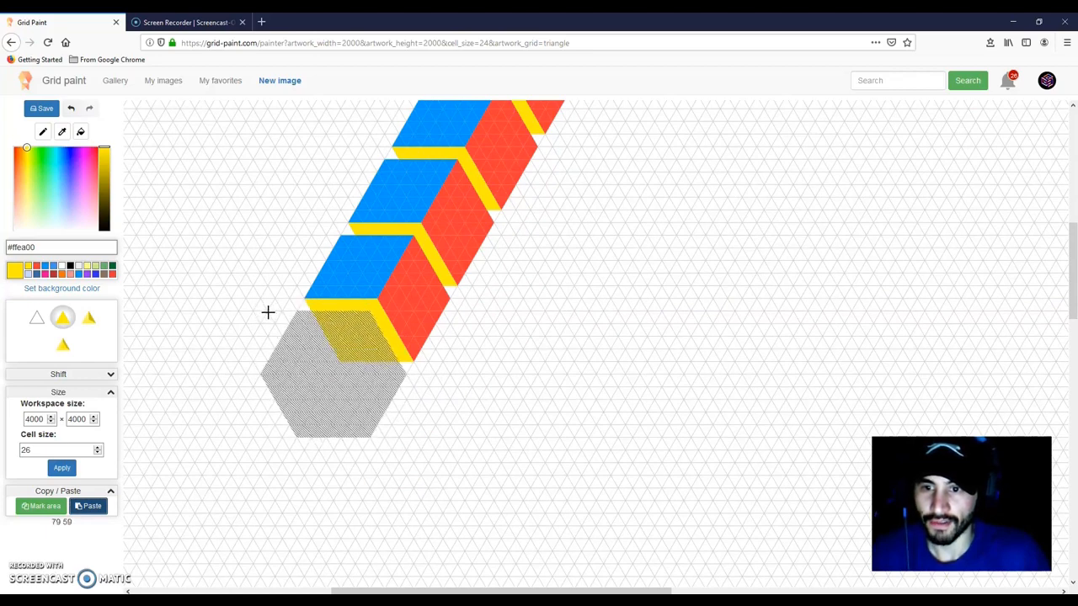
{"action": "left_click", "coordinate": [268, 312]}
Step: Paste four more cubes in a horizontal row rightward from the lowest cube, each leaving a narrow red strip of its neighbour exposed
{"action": "scroll", "coordinate": [715, 308], "scroll_direction": "up", "scroll_amount": 2}
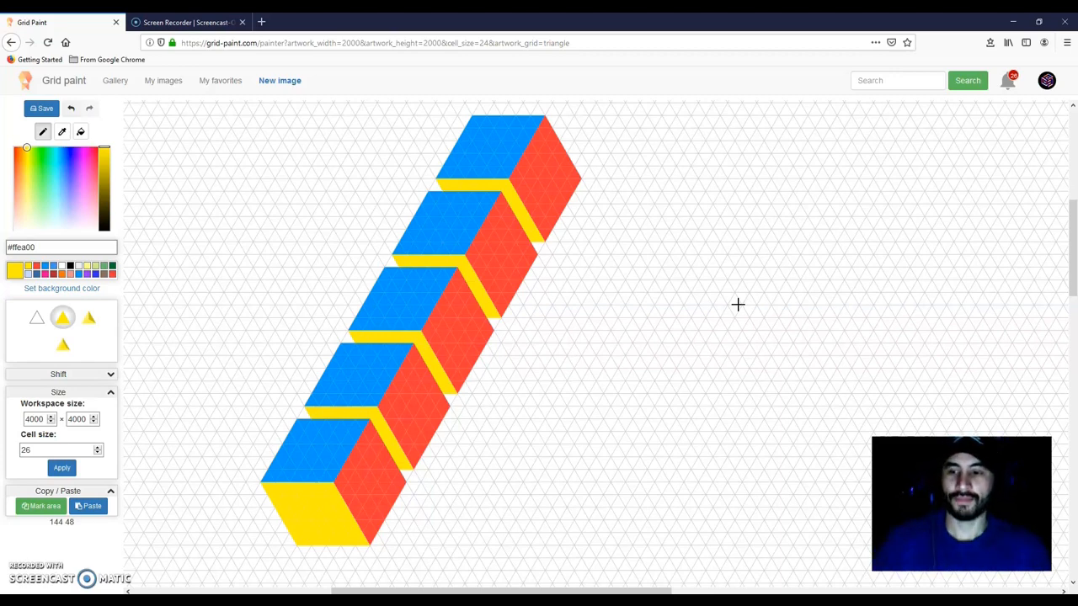
{"action": "scroll", "coordinate": [1014, 434], "scroll_direction": "up", "scroll_amount": 1}
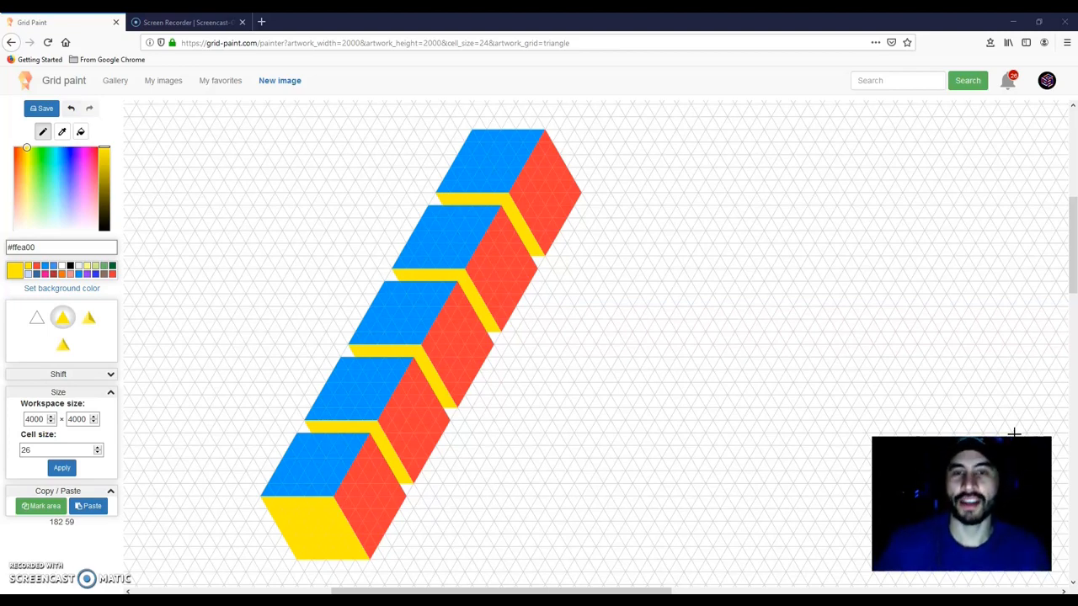
{"action": "left_click", "coordinate": [91, 506]}
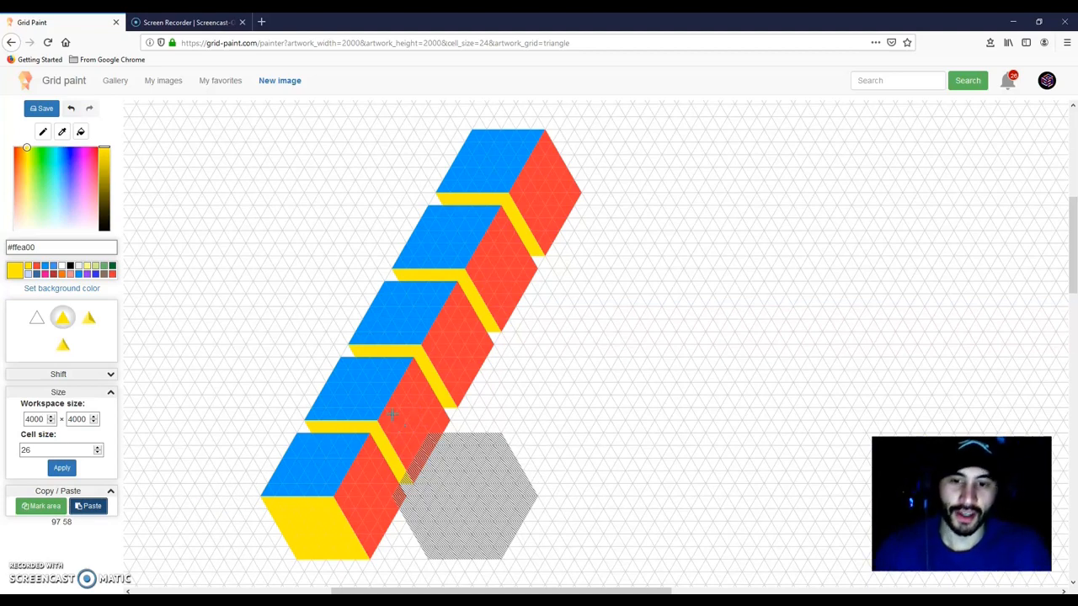
{"action": "left_click", "coordinate": [354, 435]}
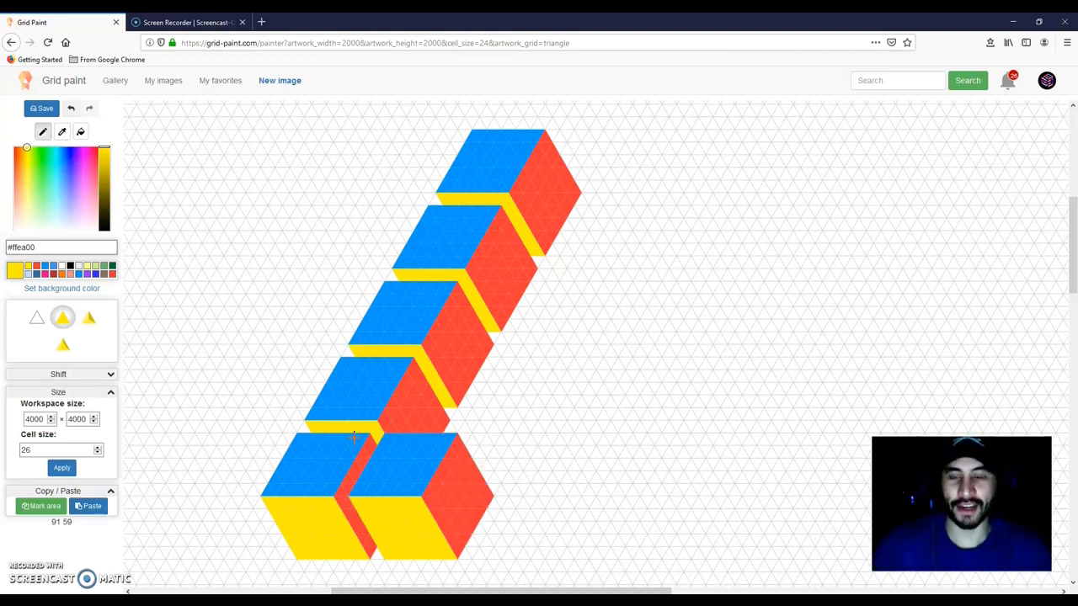
{"action": "left_click", "coordinate": [91, 506]}
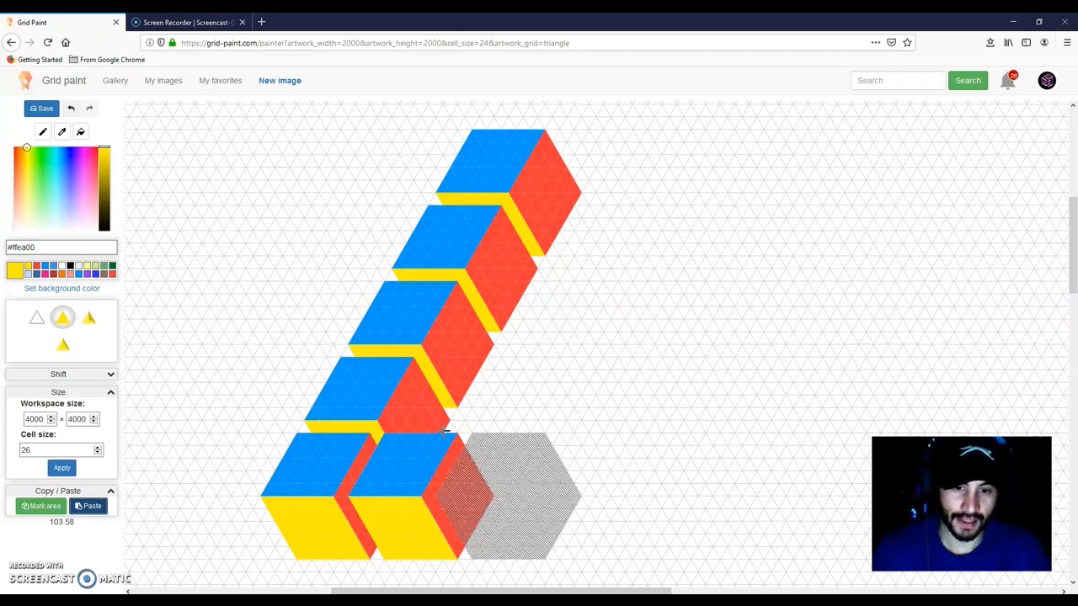
{"action": "left_click", "coordinate": [444, 431]}
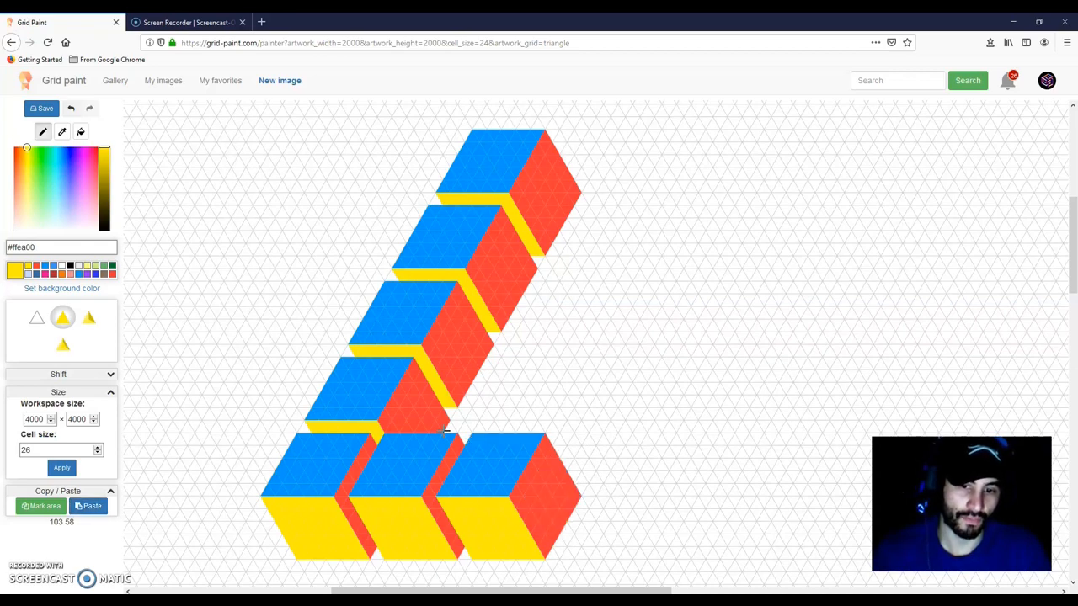
{"action": "left_click", "coordinate": [90, 506]}
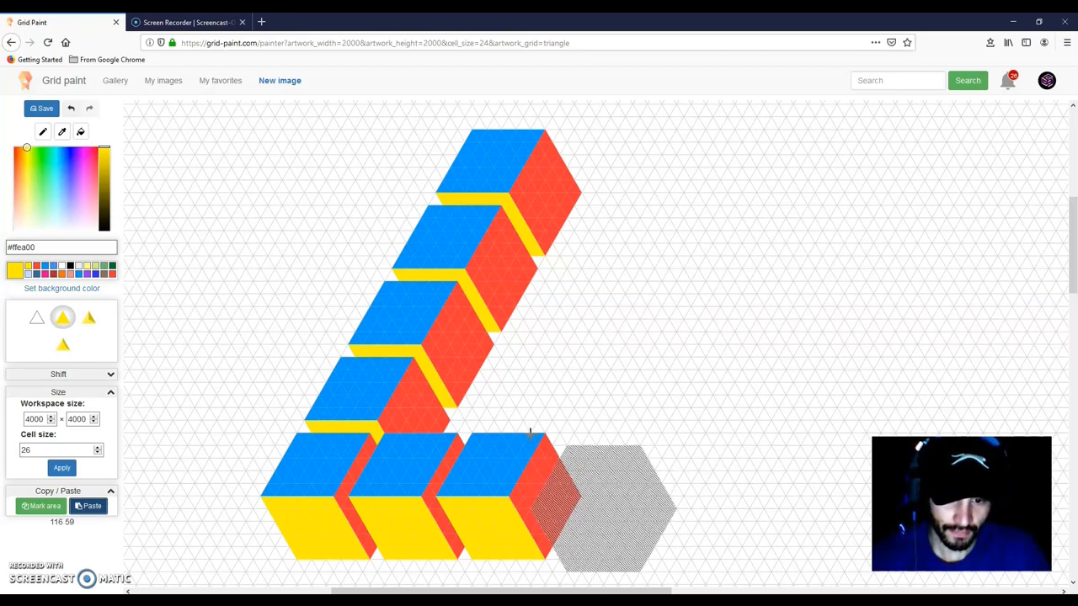
{"action": "left_click", "coordinate": [529, 433]}
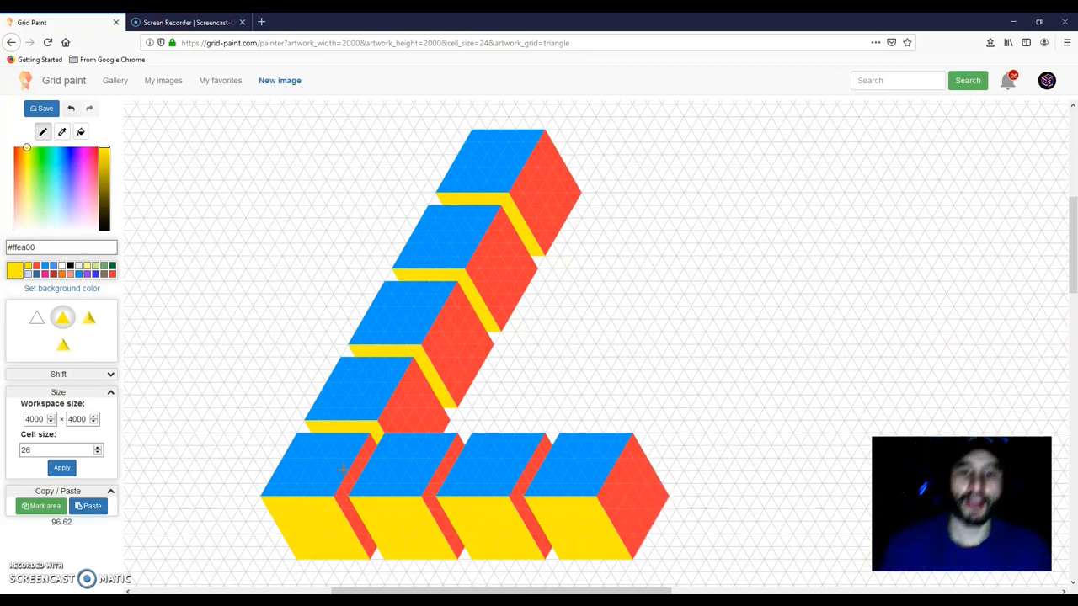
{"action": "left_click", "coordinate": [93, 507]}
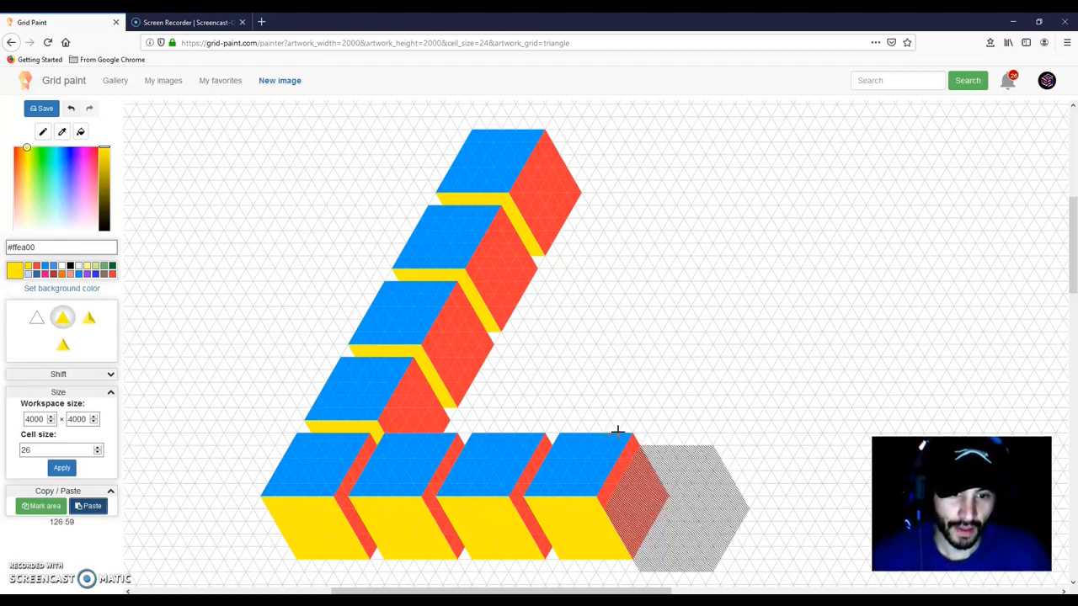
{"action": "left_click", "coordinate": [618, 430]}
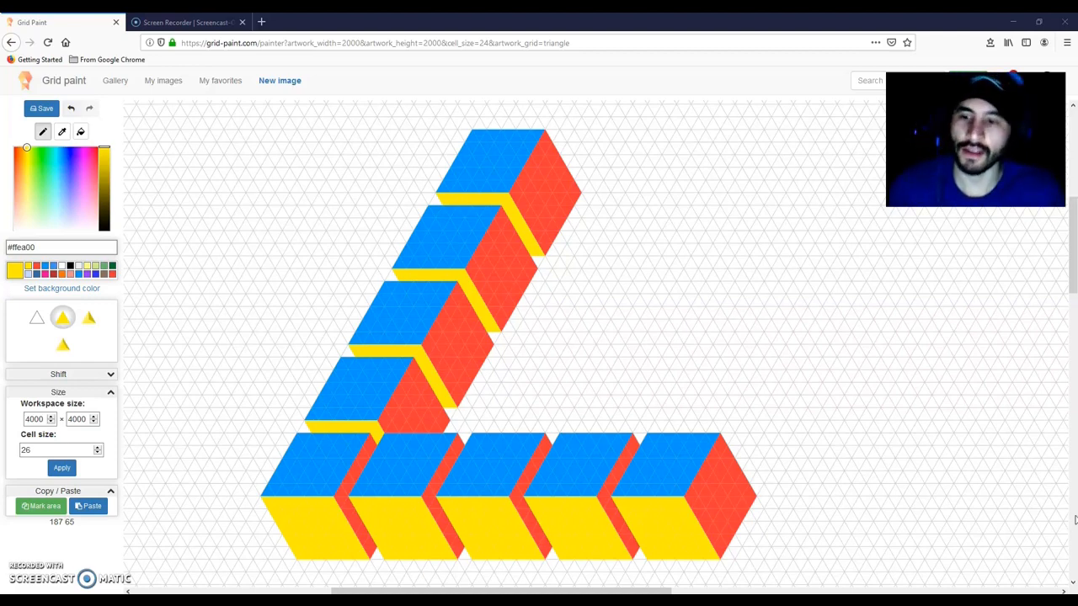
Step: Paste three cubes diagonally up-left from the bottom row's rightmost cube towards the top cube, closing the triangle
{"action": "left_click", "coordinate": [91, 507]}
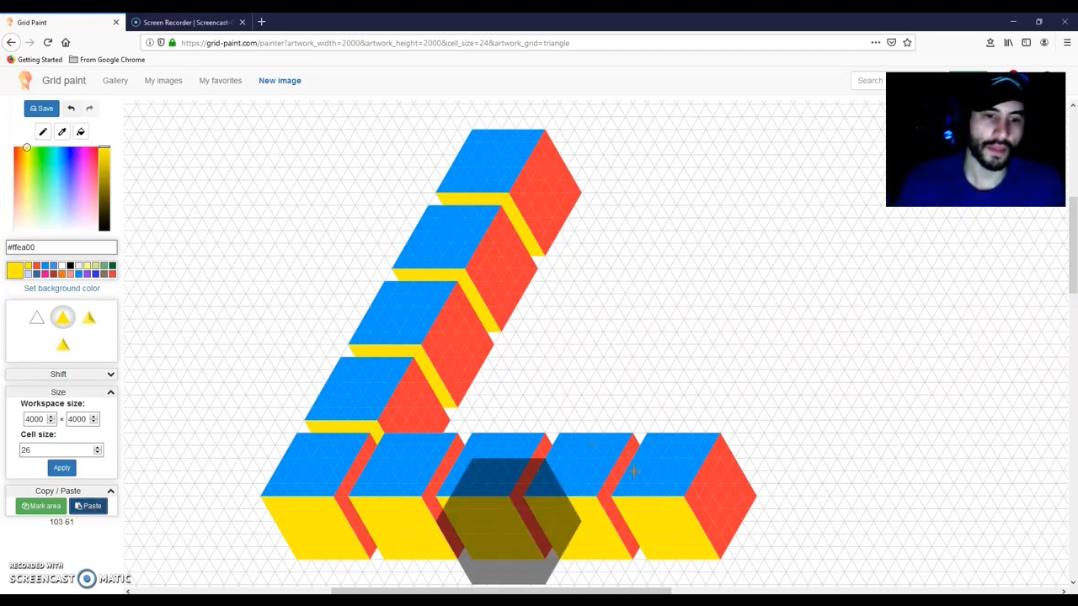
{"action": "left_click", "coordinate": [626, 505]}
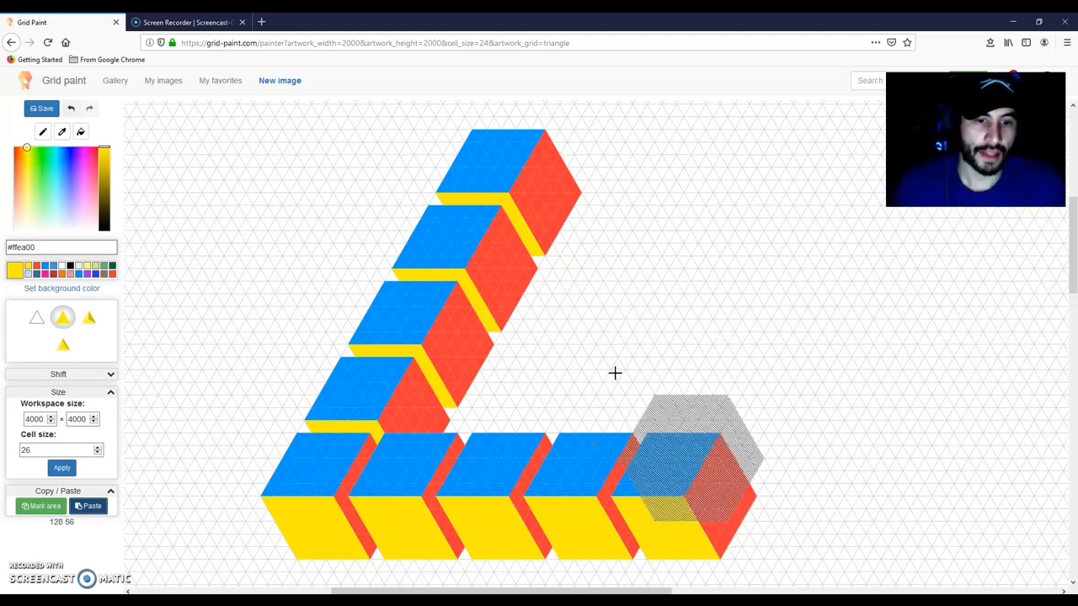
{"action": "left_click", "coordinate": [574, 355]}
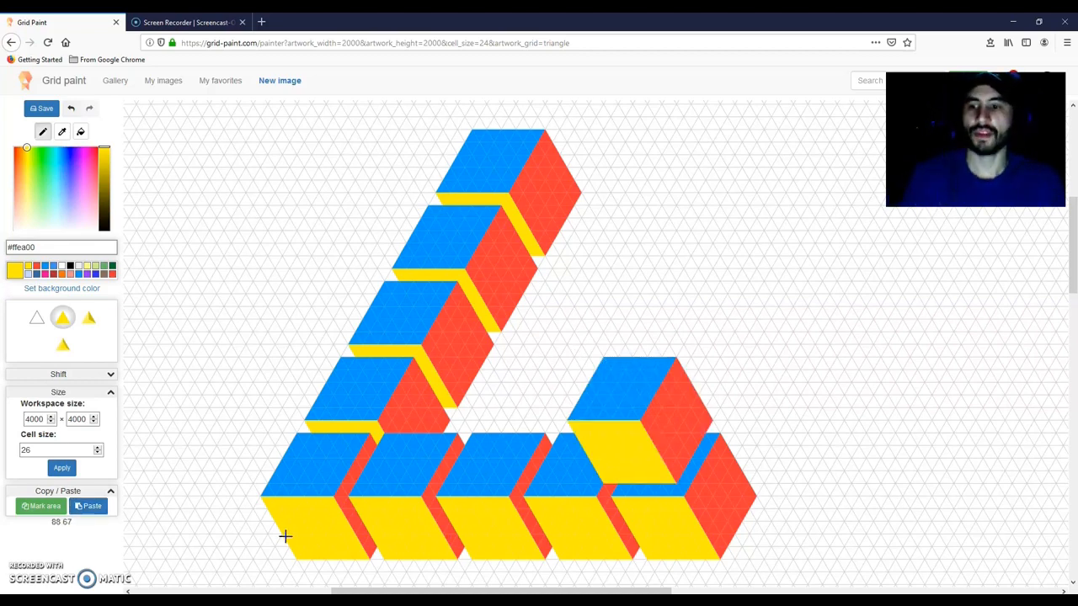
{"action": "left_click", "coordinate": [94, 509]}
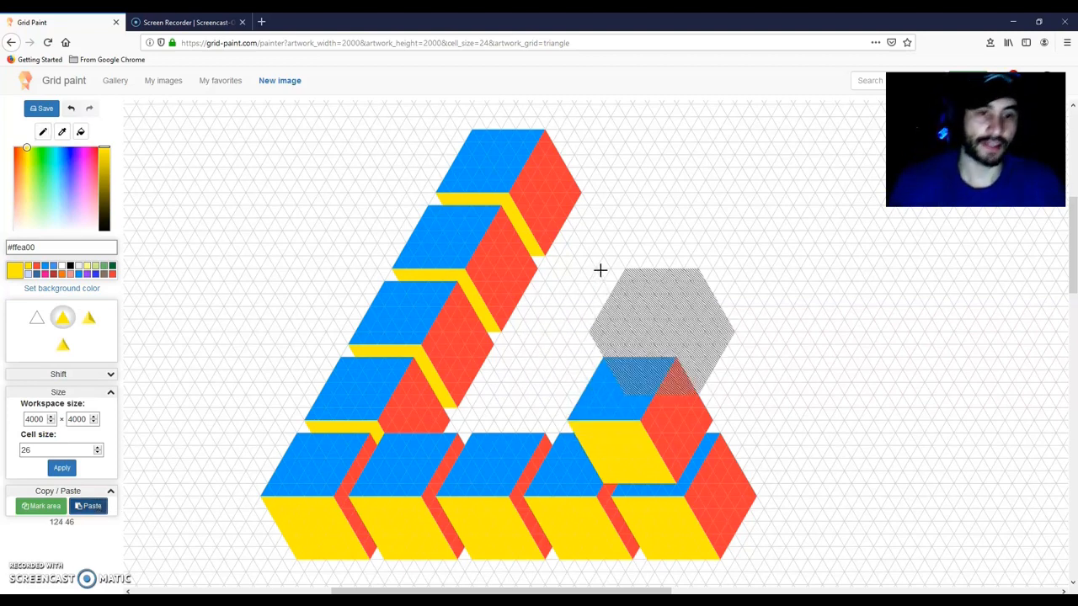
{"action": "left_click", "coordinate": [528, 285]}
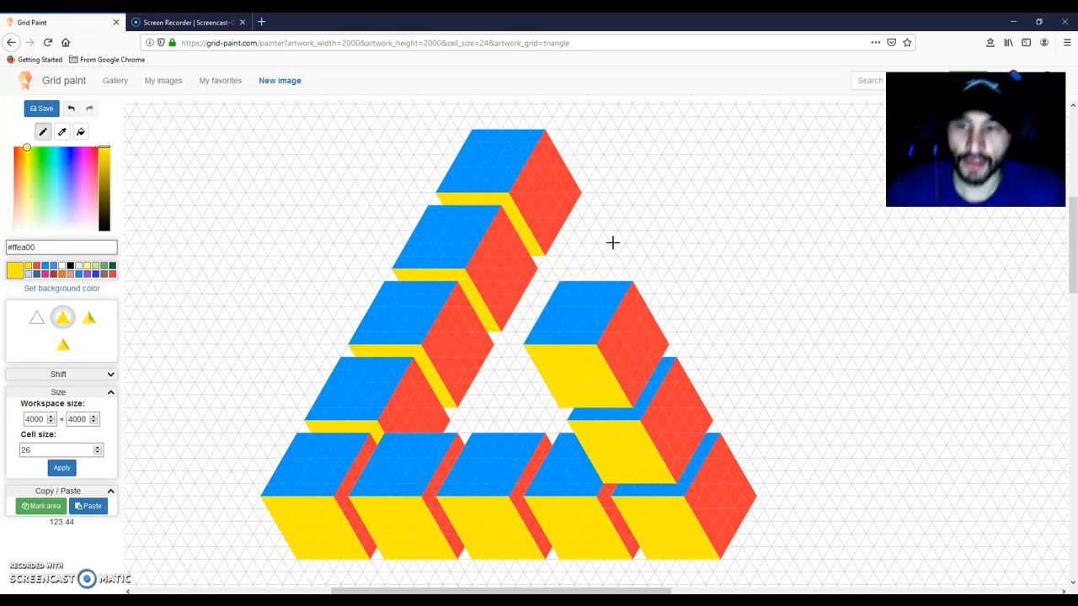
{"action": "left_click", "coordinate": [75, 517]}
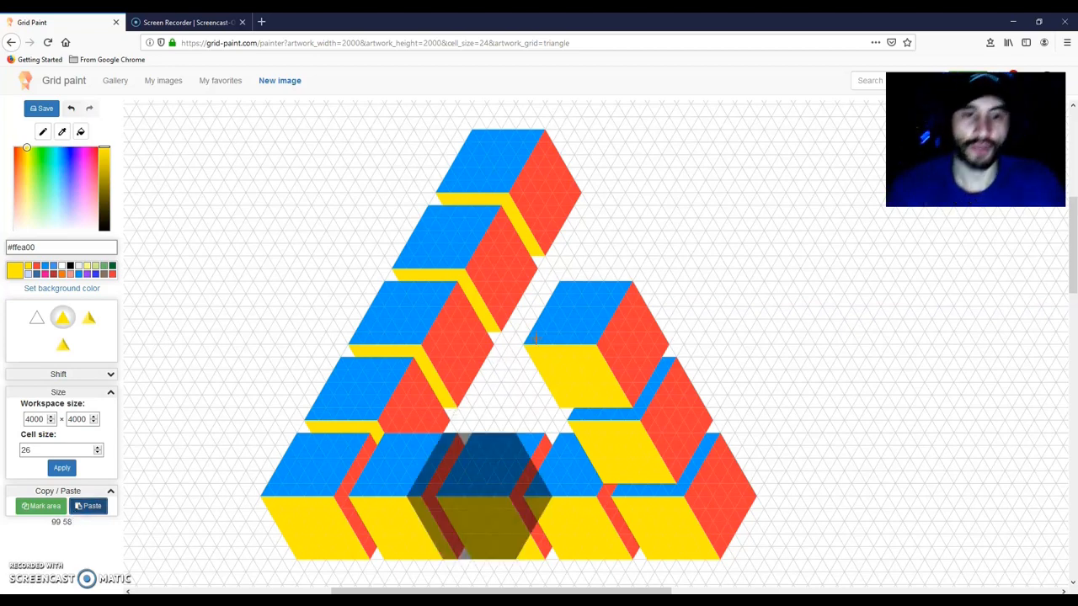
{"action": "left_click", "coordinate": [485, 204]}
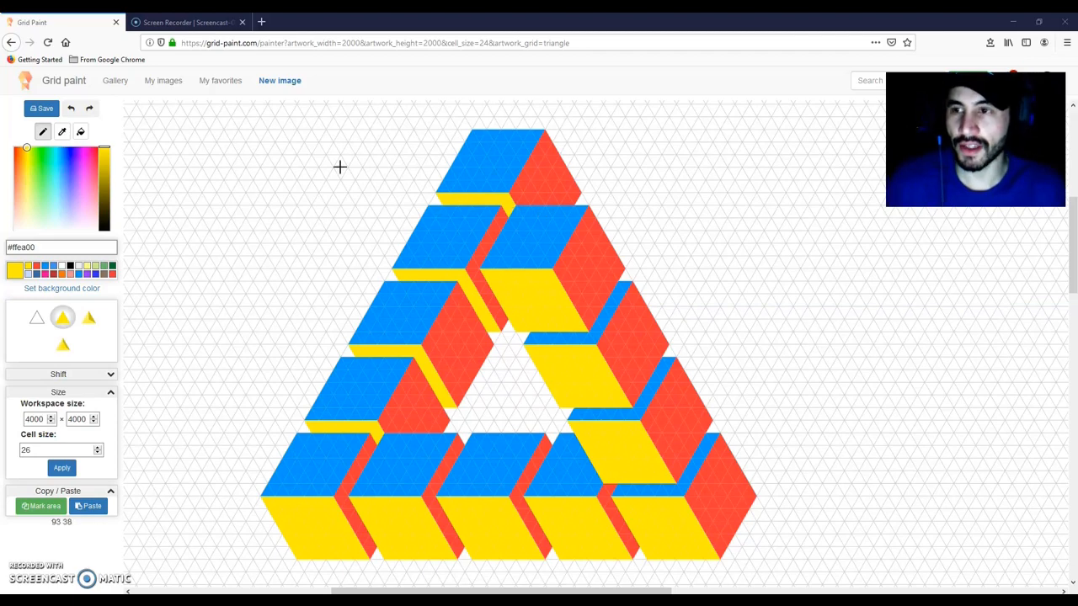
Step: Repaint the covered red (#ff3838) faces of the left side's two uppermost cubes and the yellow (#ffea00) strip between them over the last pasted cube
{"action": "left_click", "coordinate": [66, 138]}
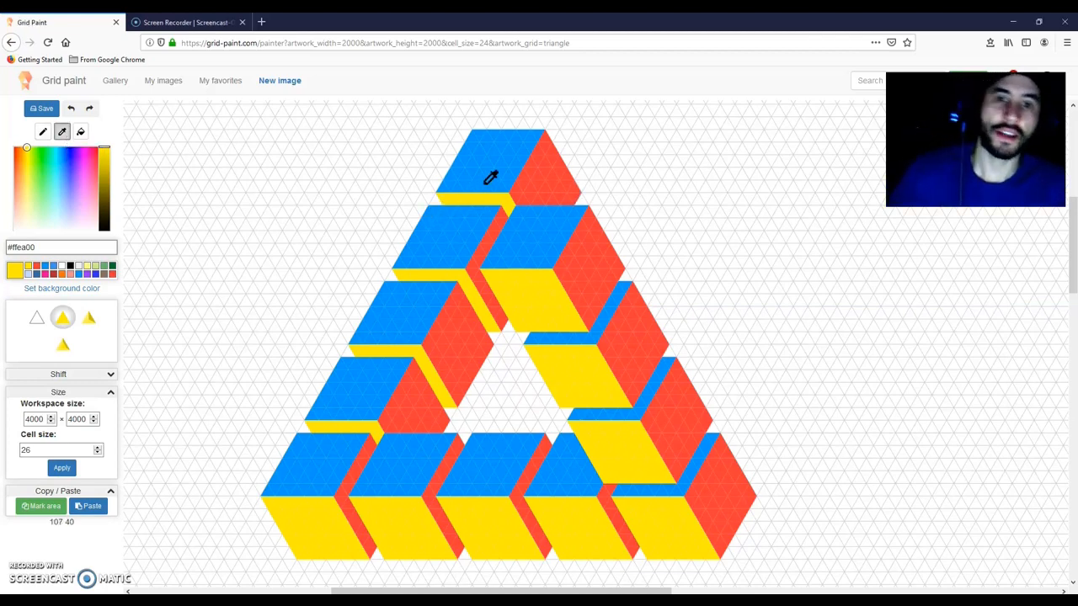
{"action": "left_click", "coordinate": [543, 174]}
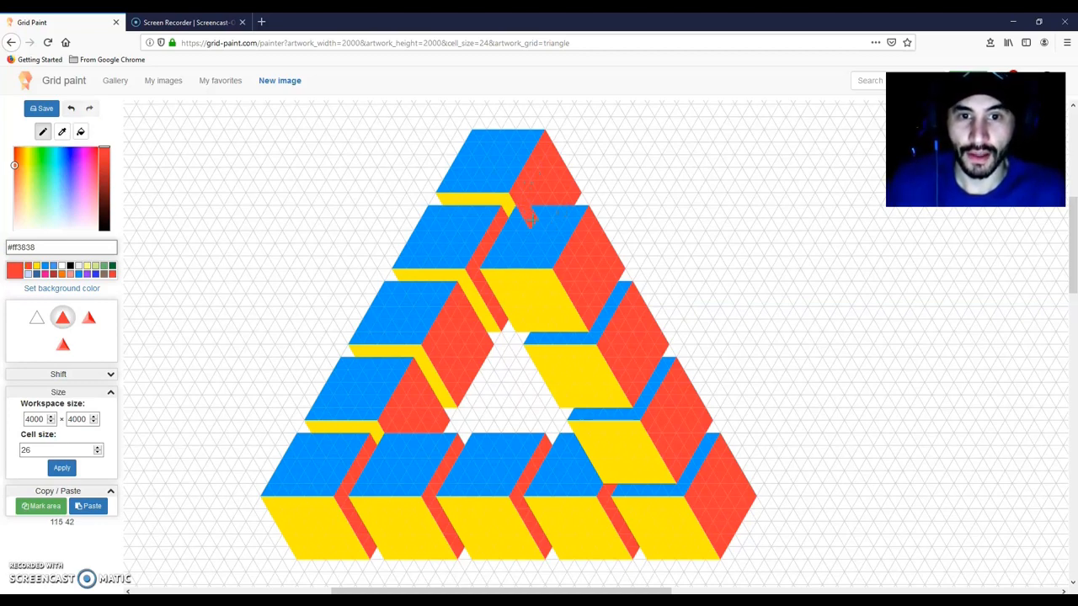
{"action": "left_click", "coordinate": [560, 218]}
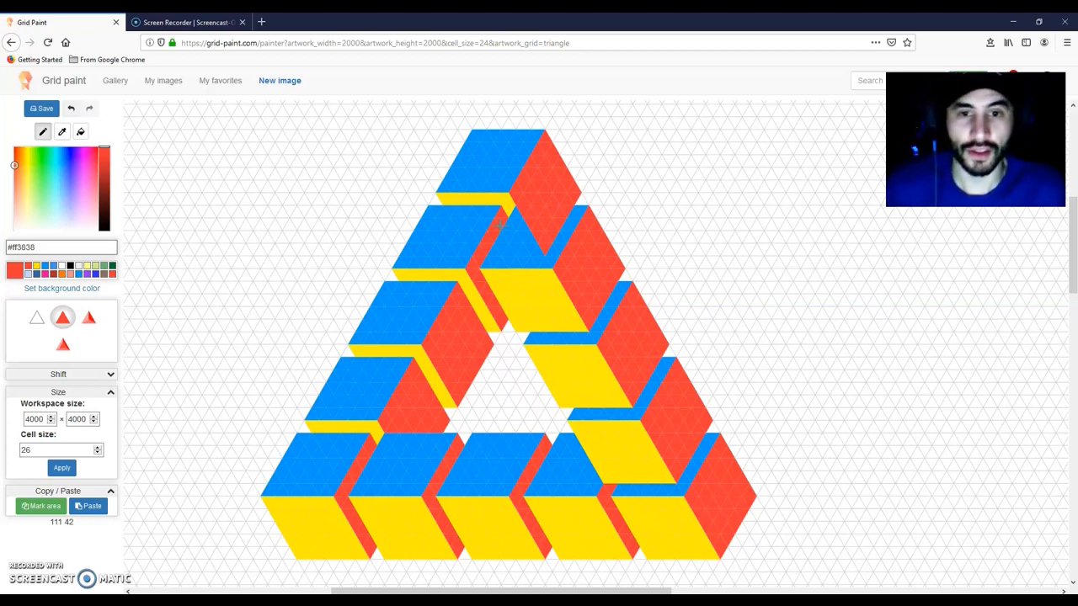
{"action": "mouse_move", "coordinate": [499, 223]}
{"action": "left_mouse_down"}
{"action": "mouse_move", "coordinate": [516, 250]}
{"action": "mouse_move", "coordinate": [485, 271]}
{"action": "mouse_move", "coordinate": [505, 311]}
{"action": "mouse_move", "coordinate": [524, 266]}
{"action": "mouse_move", "coordinate": [498, 237]}
{"action": "mouse_move", "coordinate": [498, 271]}
{"action": "mouse_move", "coordinate": [508, 276]}
{"action": "left_mouse_up"}
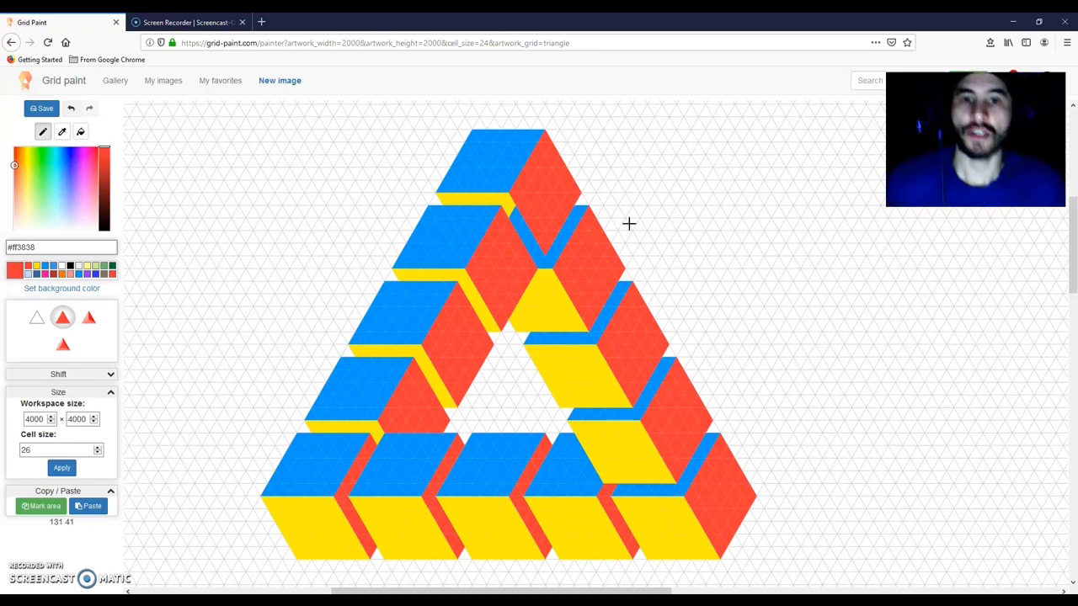
{"action": "left_click", "coordinate": [61, 132]}
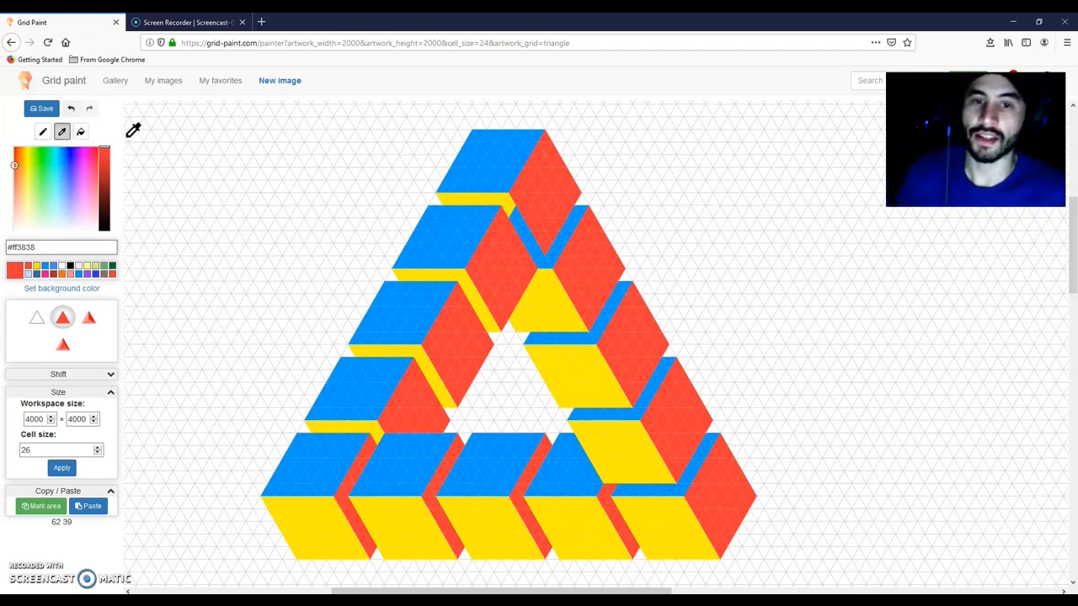
{"action": "left_click", "coordinate": [476, 199]}
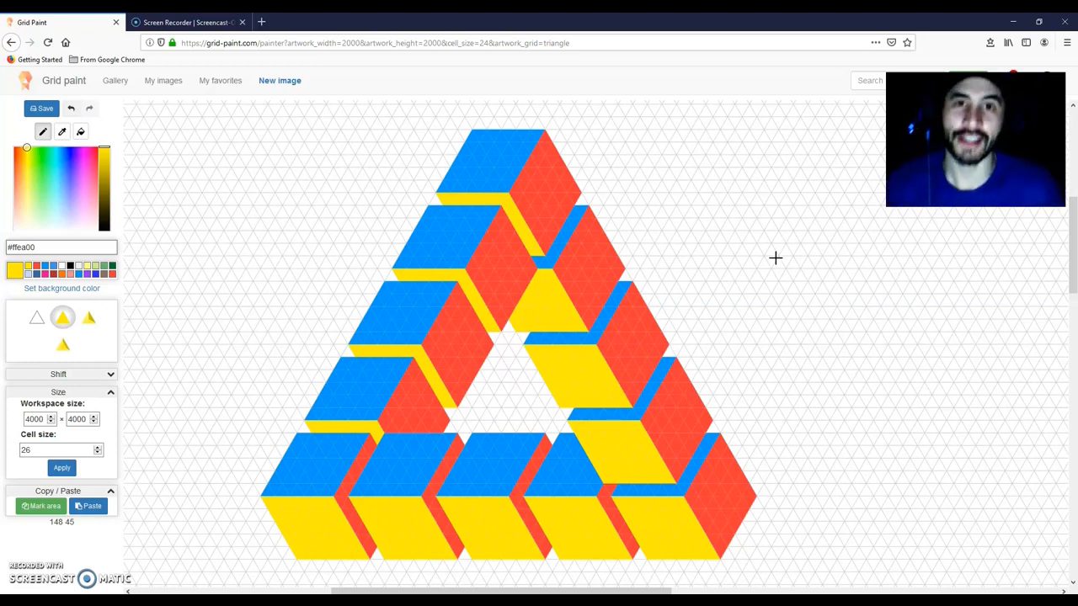
Step: Join the blue faces along the triangle's left side and bottom row with blue (#0099ff), leaving short yellow and red bars in the middle of each gap
{"action": "left_click", "coordinate": [63, 134]}
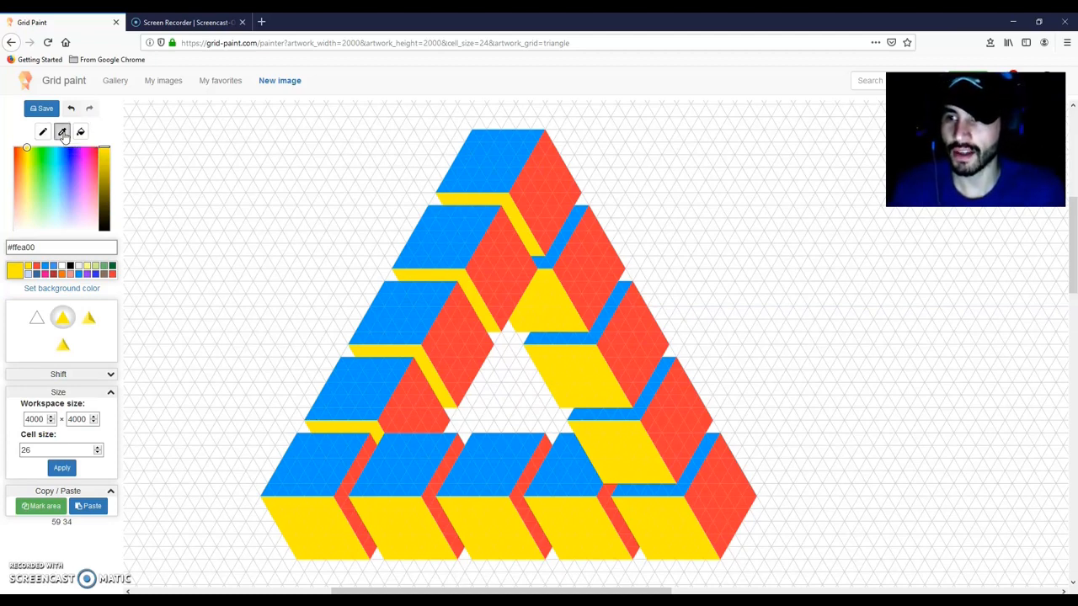
{"action": "left_click", "coordinate": [495, 154]}
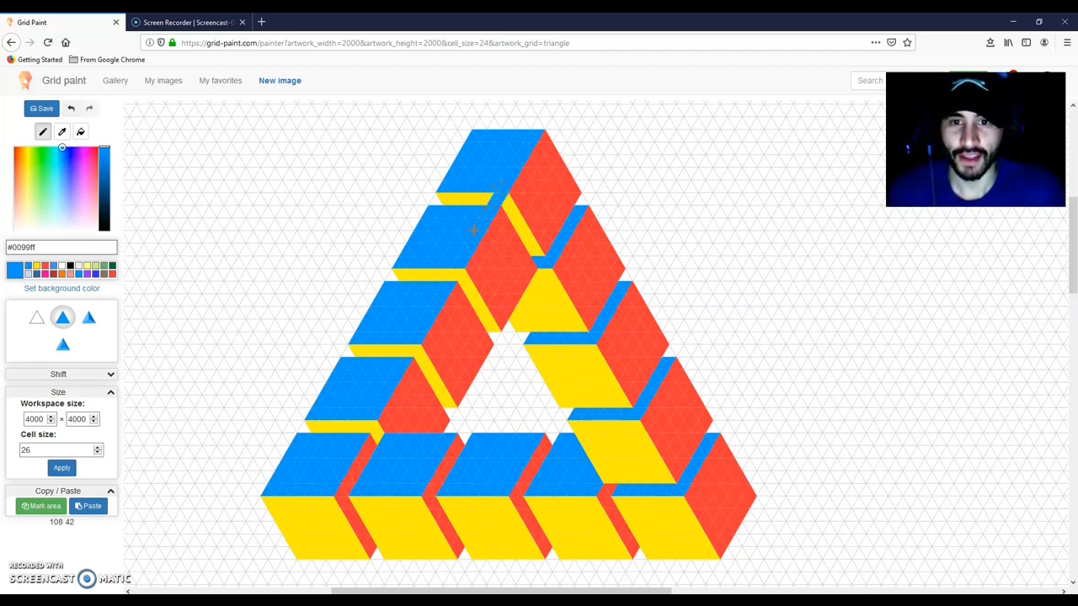
{"action": "left_click_drag", "start_coordinate": [449, 193], "coordinate": [427, 212]}
{"action": "left_click_drag", "start_coordinate": [402, 273], "coordinate": [385, 274]}
{"action": "left_click_drag", "start_coordinate": [384, 346], "coordinate": [345, 351]}
{"action": "left_click_drag", "start_coordinate": [416, 345], "coordinate": [405, 356]}
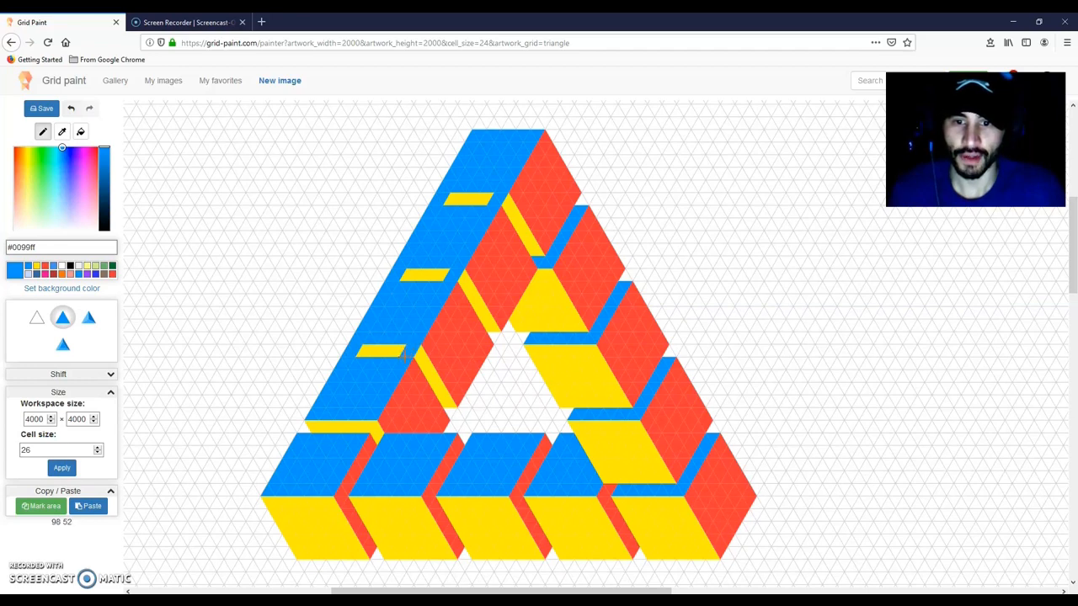
{"action": "left_click_drag", "start_coordinate": [320, 425], "coordinate": [301, 426]}
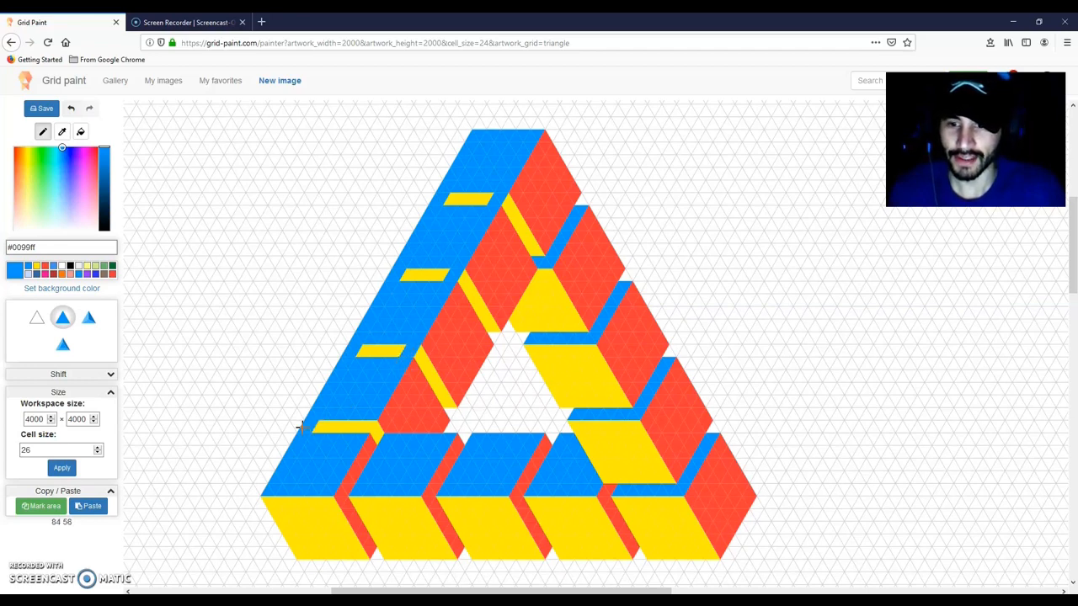
{"action": "left_click_drag", "start_coordinate": [367, 421], "coordinate": [370, 454]}
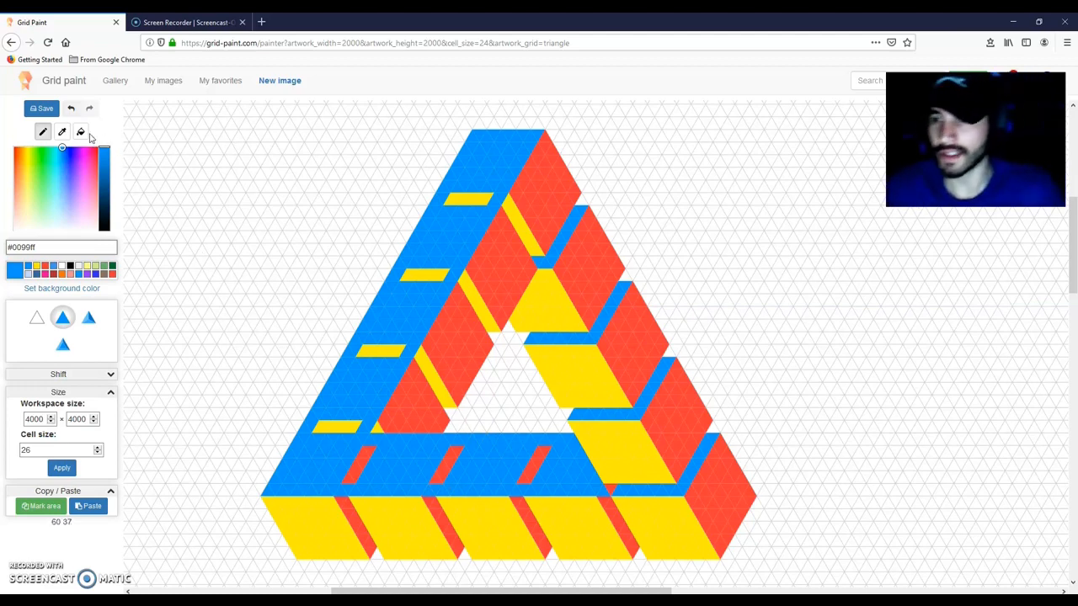
Step: Fill the four yellow bars on the left side and three red bars in the bottom row's blue band with blue (#0099ff)
{"action": "left_click", "coordinate": [82, 133]}
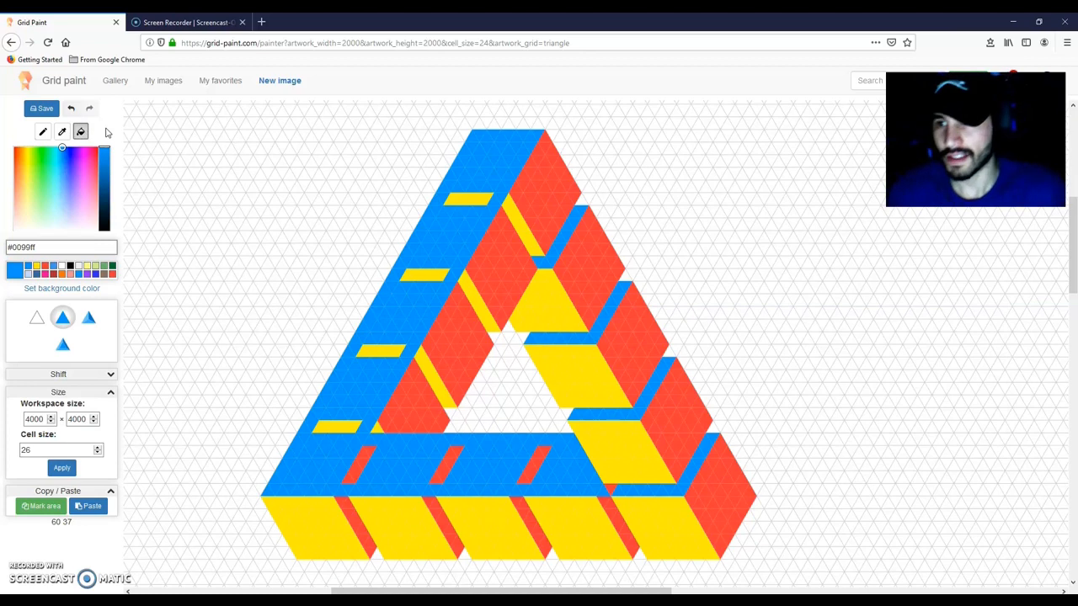
{"action": "left_click", "coordinate": [479, 193]}
{"action": "left_click", "coordinate": [425, 271]}
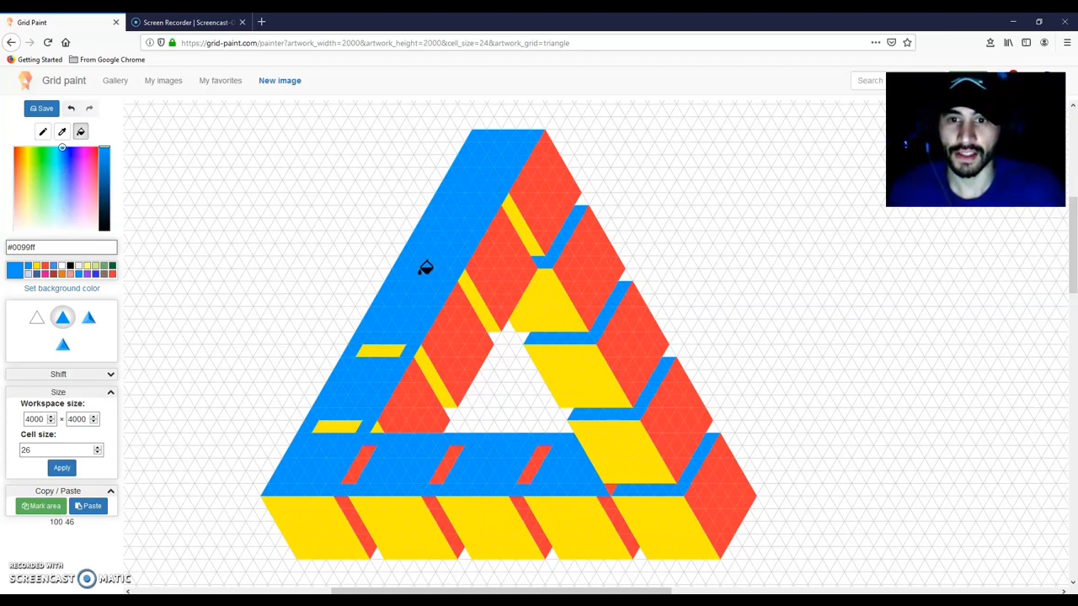
{"action": "left_click", "coordinate": [380, 349]}
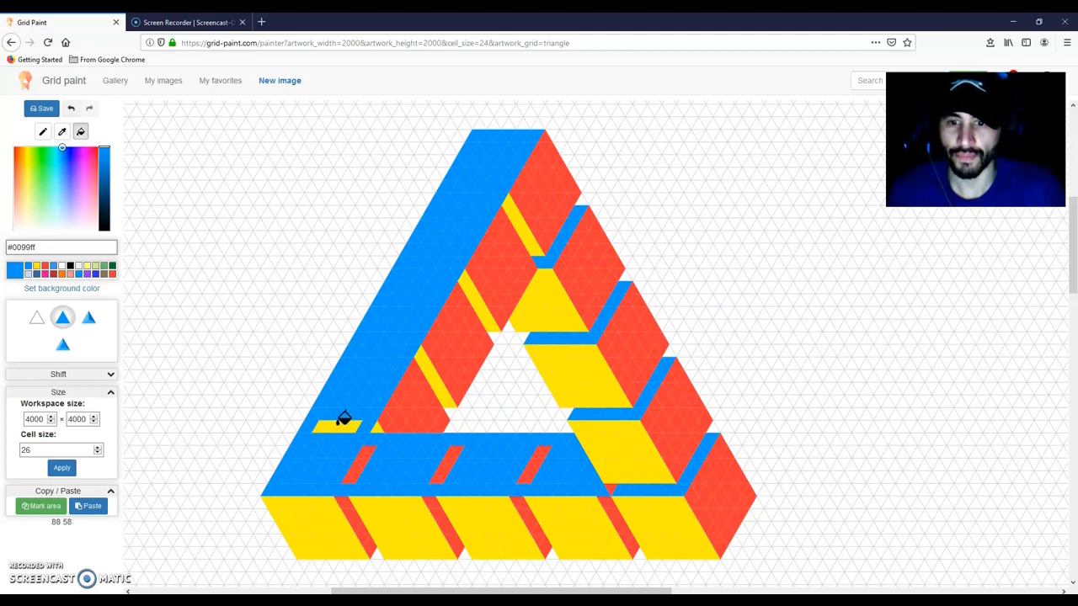
{"action": "left_click", "coordinate": [341, 424]}
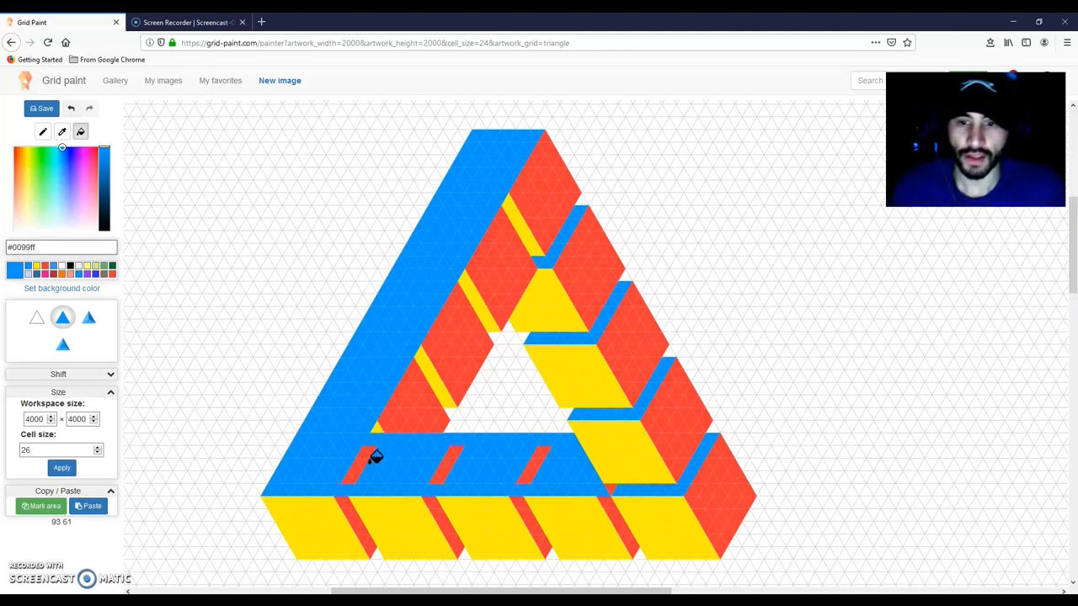
{"action": "left_click", "coordinate": [365, 455]}
{"action": "left_click", "coordinate": [452, 451]}
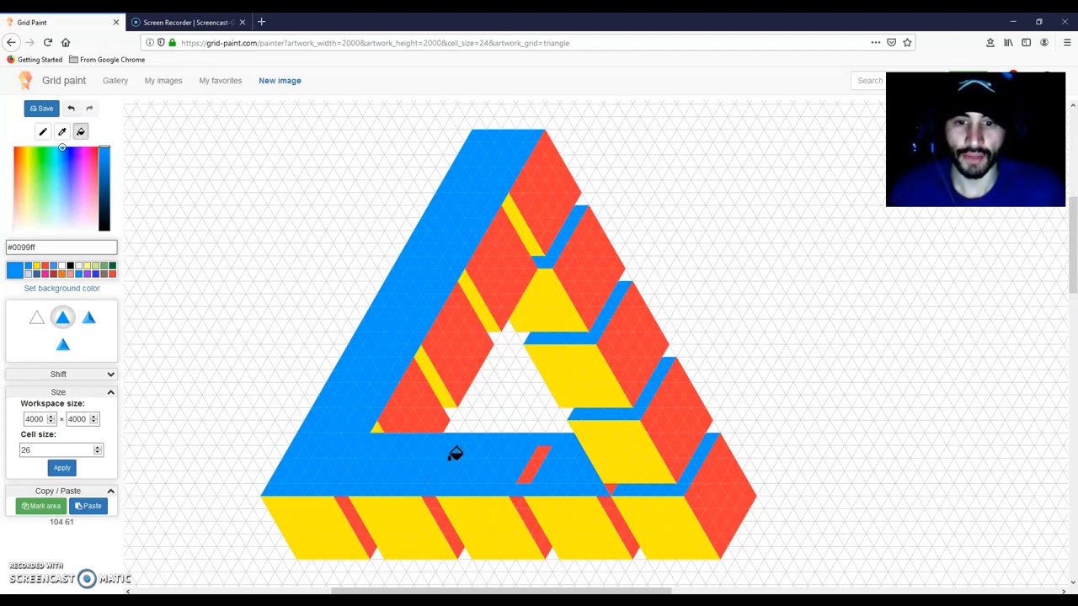
{"action": "left_click", "coordinate": [543, 454]}
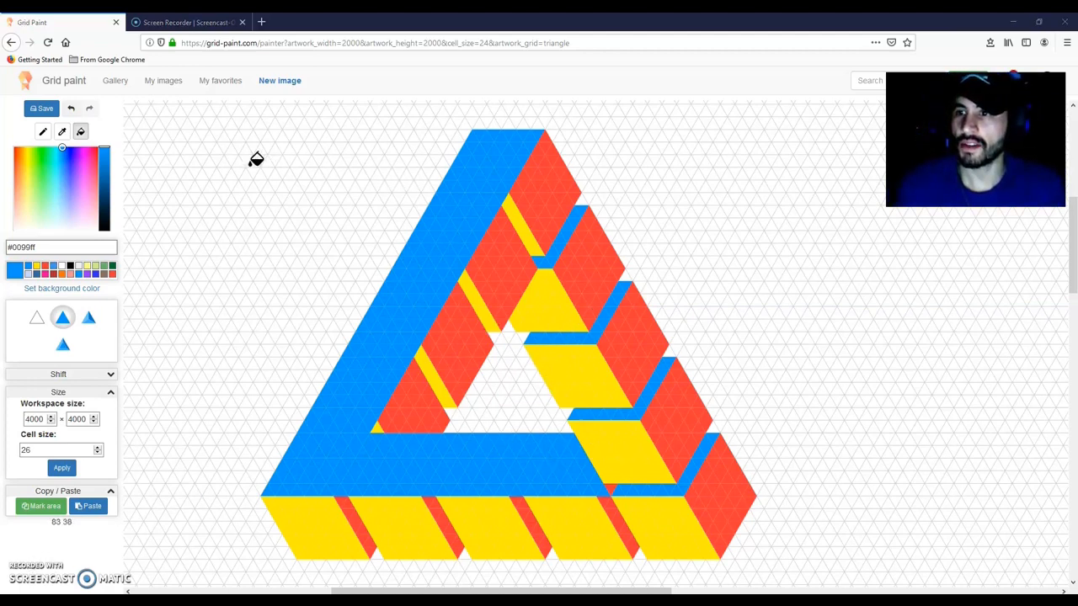
Step: Join the red faces along the left side's inner band with sampled red (#ff3838), leaving a short yellow bar in each of the three gaps
{"action": "left_click", "coordinate": [62, 132]}
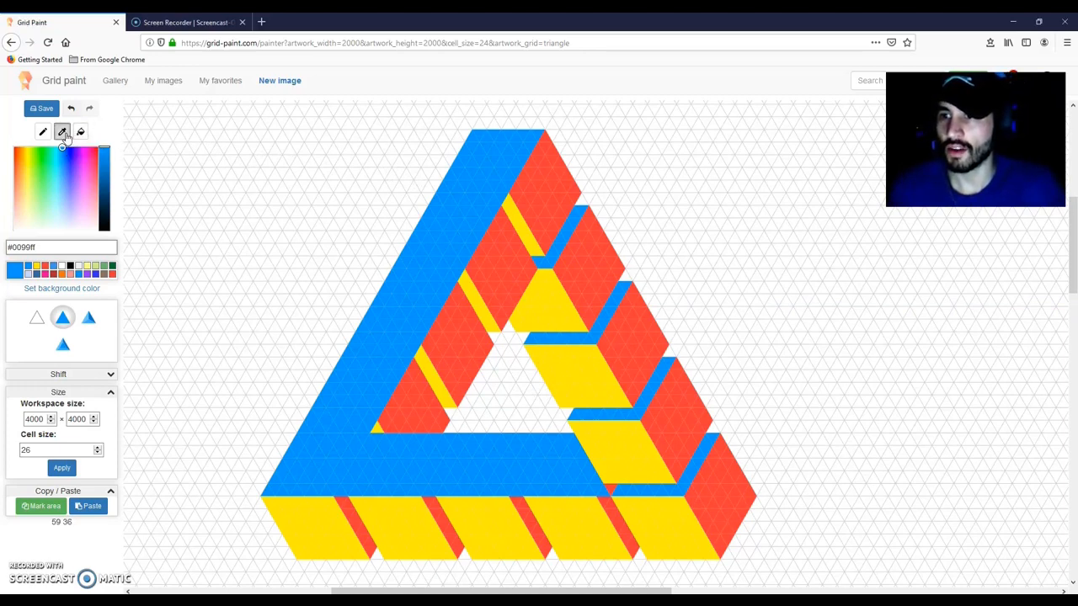
{"action": "left_click", "coordinate": [543, 183]}
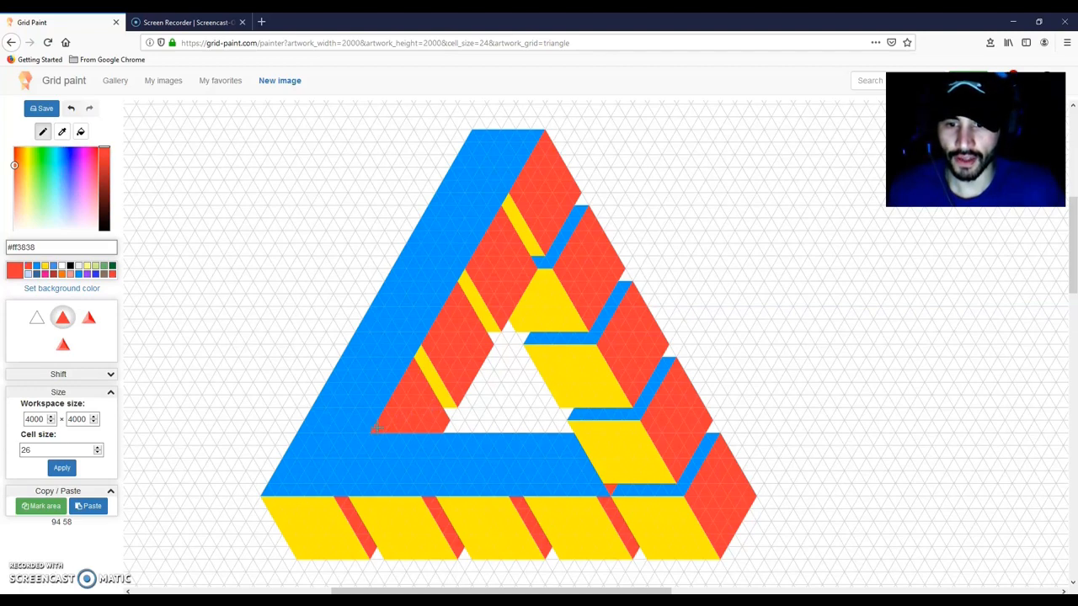
{"action": "left_click", "coordinate": [417, 357]}
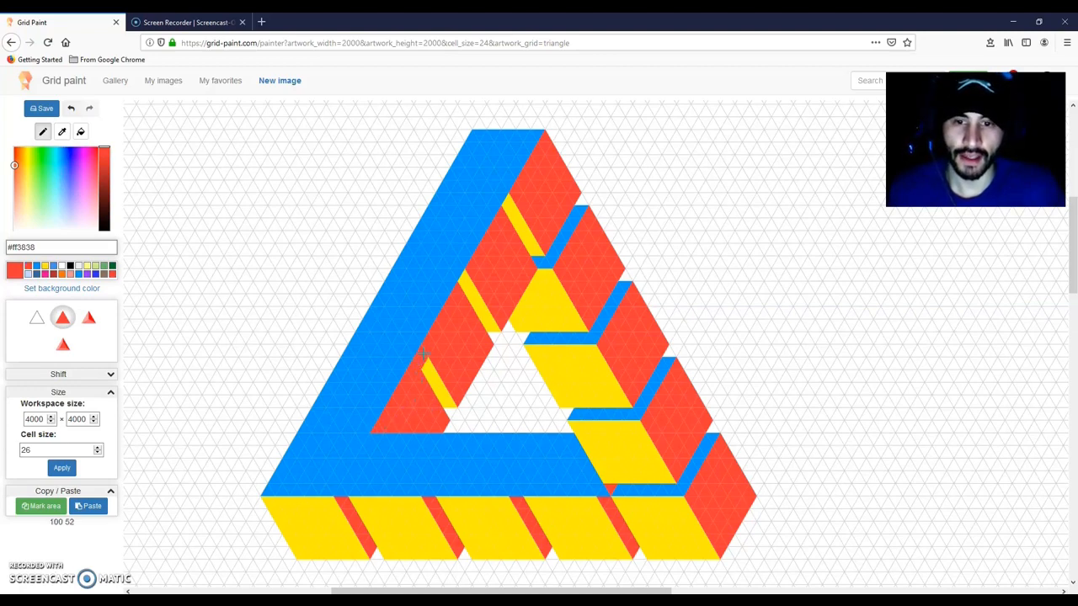
{"action": "left_click", "coordinate": [451, 410]}
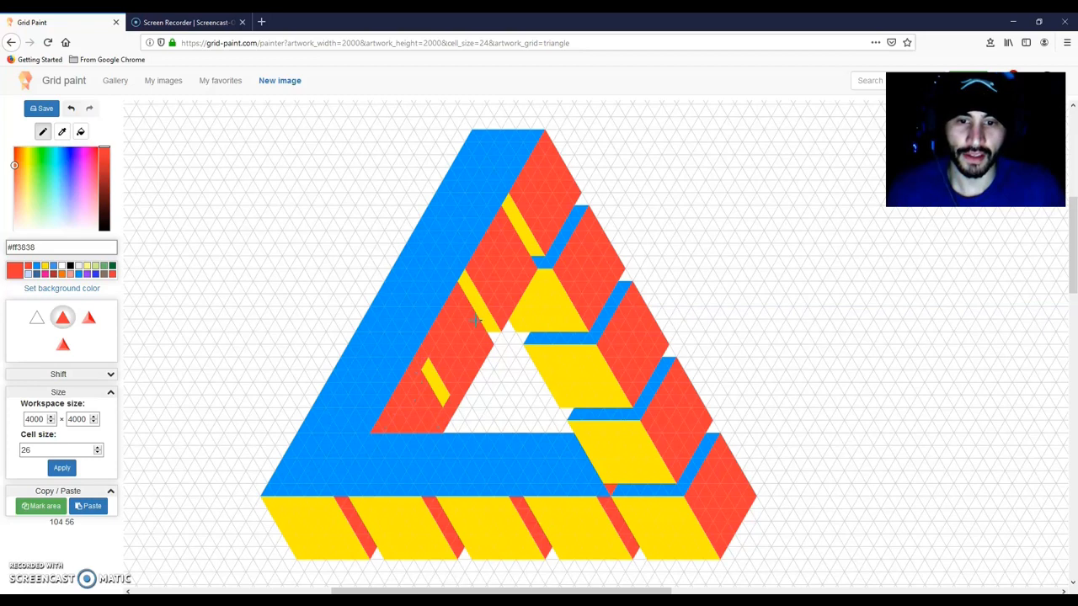
{"action": "left_click", "coordinate": [464, 286]}
{"action": "left_click", "coordinate": [492, 330]}
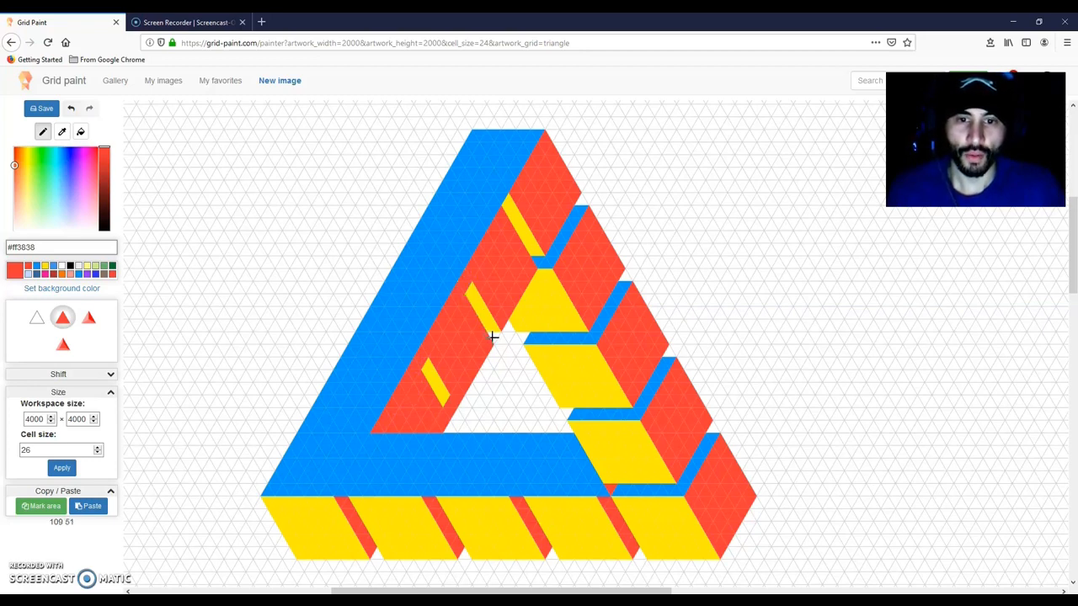
{"action": "left_click", "coordinate": [508, 204]}
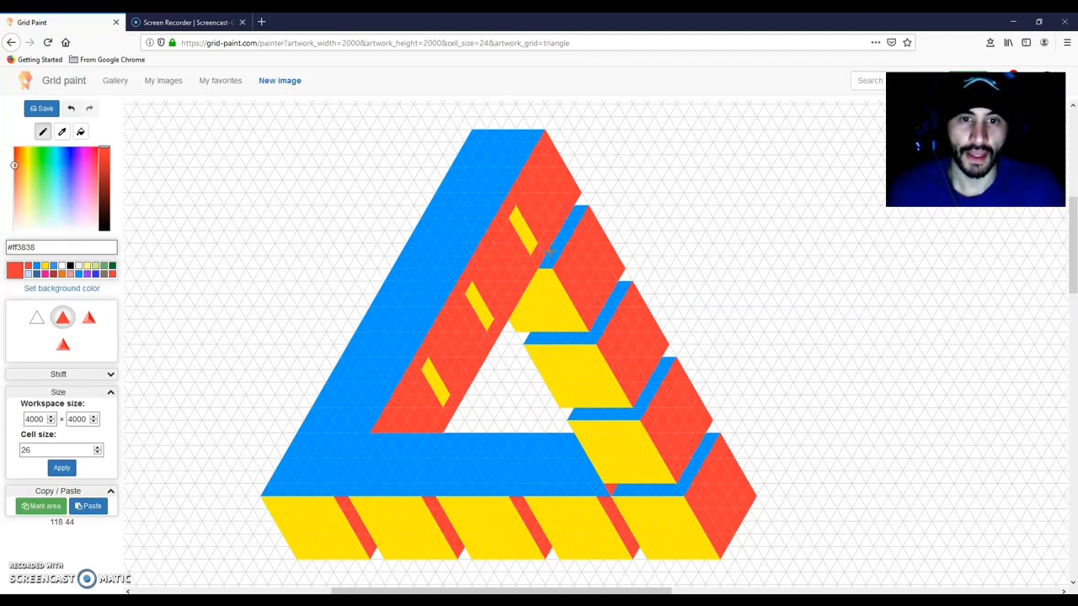
Step: Join the red faces down the triangle's outer right side with red (#ff3838), leaving a short blue bar in the middle of each gap
{"action": "left_click", "coordinate": [580, 203]}
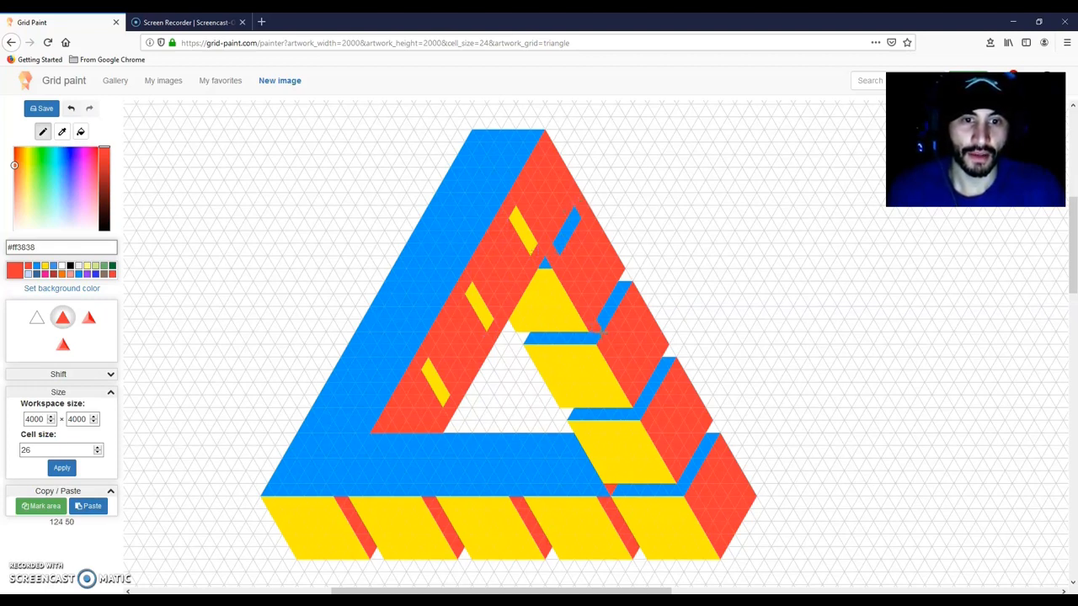
{"action": "left_click", "coordinate": [642, 411]}
{"action": "left_click", "coordinate": [668, 352]}
{"action": "left_click", "coordinate": [670, 362]}
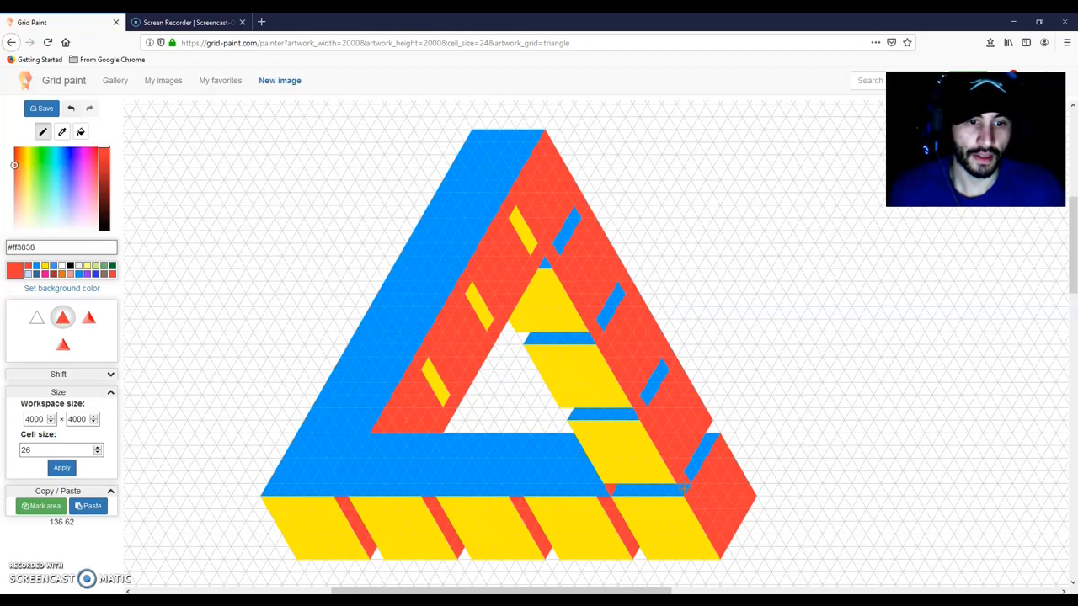
{"action": "left_click", "coordinate": [712, 428]}
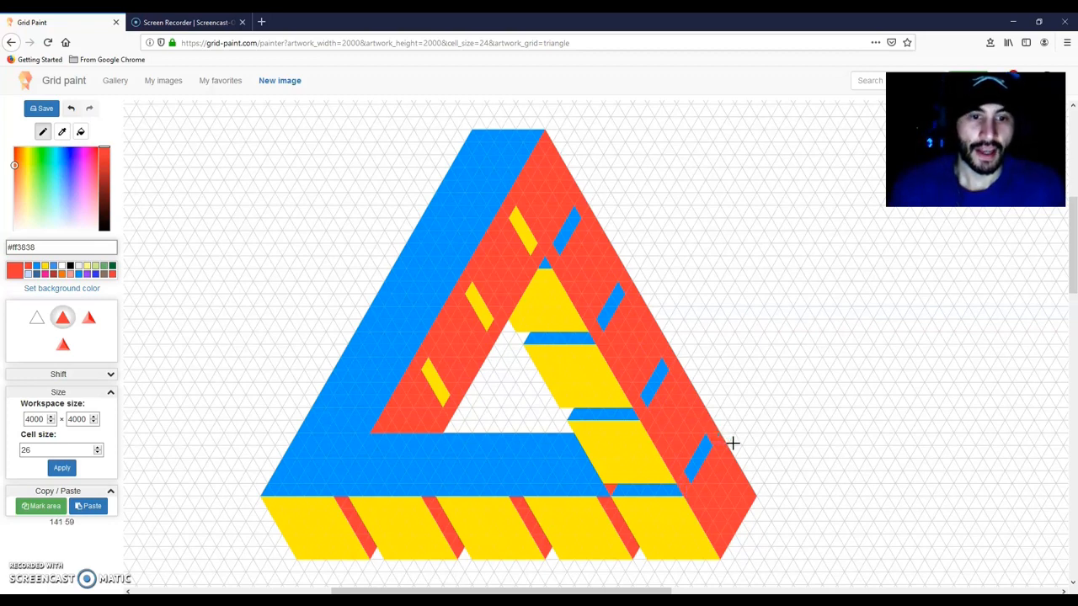
Step: Fill the enclosed yellow and blue bars in both red bands with red (#ff3838)
{"action": "left_click", "coordinate": [80, 133]}
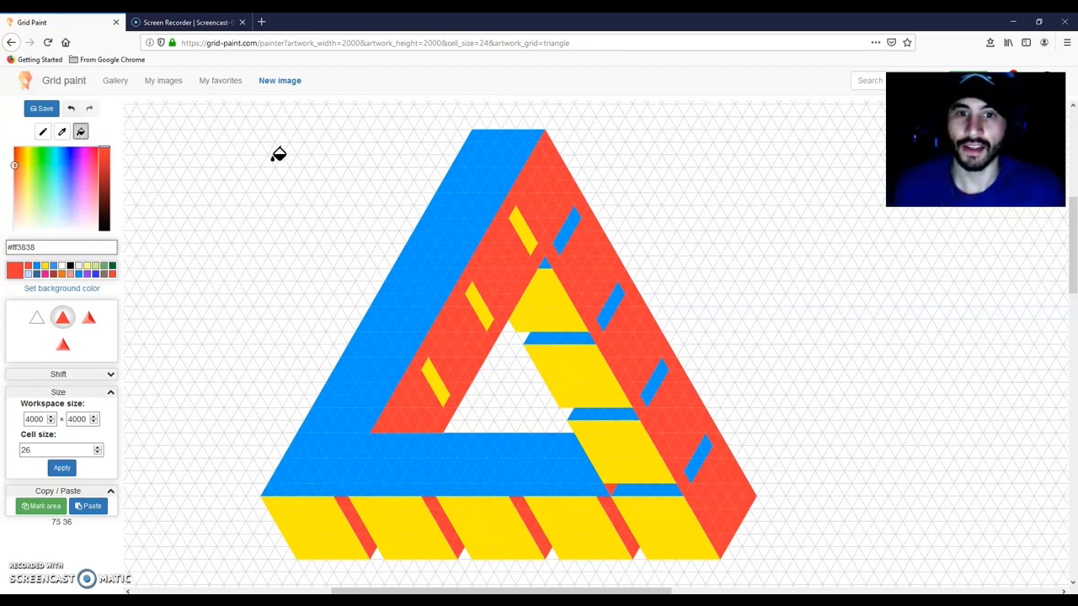
{"action": "left_click", "coordinate": [440, 370]}
{"action": "left_click", "coordinate": [483, 296]}
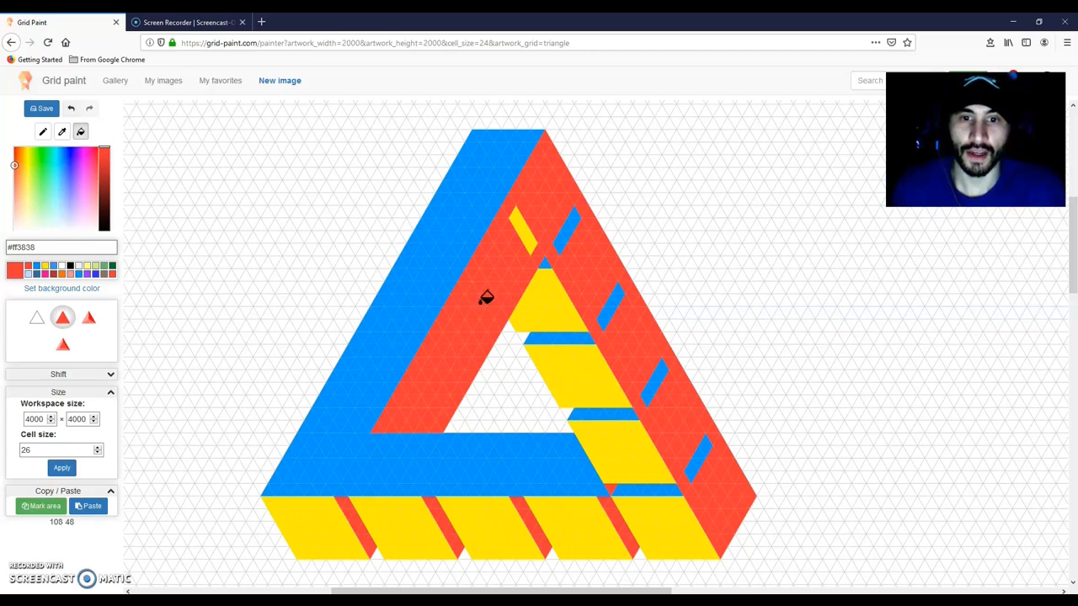
{"action": "left_click", "coordinate": [527, 228]}
{"action": "left_click", "coordinate": [612, 295]}
{"action": "left_click", "coordinate": [659, 375]}
{"action": "left_click", "coordinate": [708, 448]}
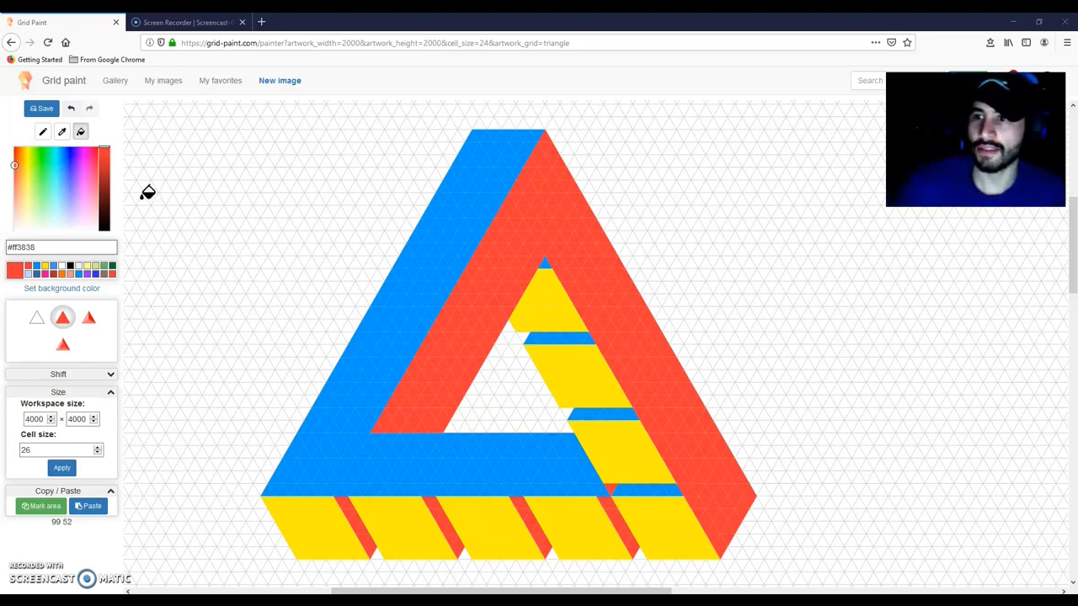
Step: Join the yellow faces along the bottom row with sampled yellow (#ffea00), leaving a short red bar in the middle of each gap
{"action": "left_click", "coordinate": [62, 133]}
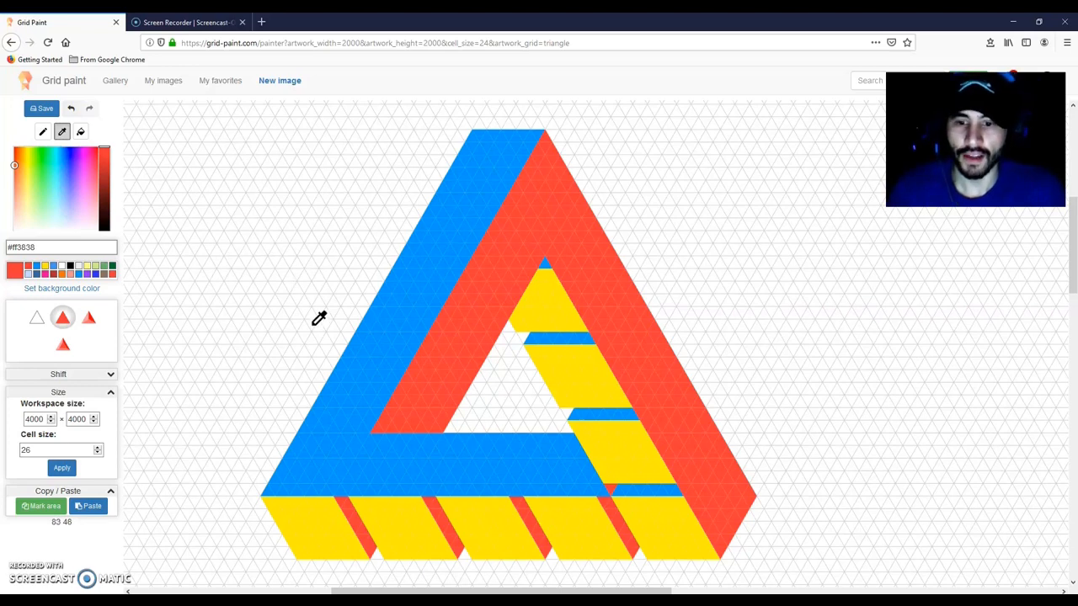
{"action": "left_click", "coordinate": [311, 518]}
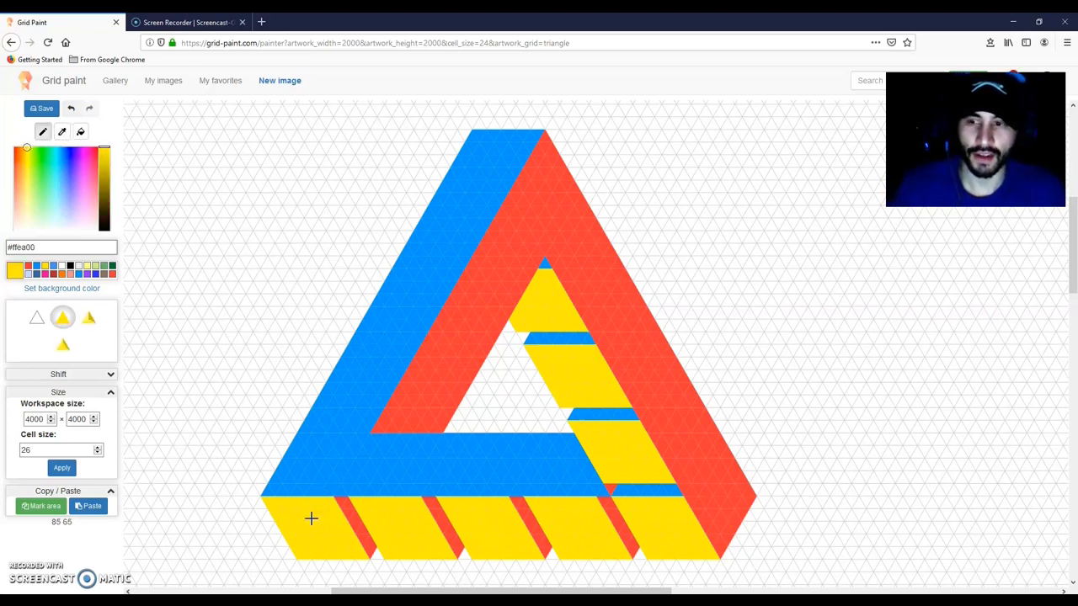
{"action": "left_click", "coordinate": [338, 505]}
{"action": "left_click_drag", "start_coordinate": [340, 506], "coordinate": [354, 506]}
{"action": "left_click", "coordinate": [376, 555]}
{"action": "left_click", "coordinate": [369, 554]}
{"action": "left_click_drag", "start_coordinate": [421, 506], "coordinate": [441, 503]}
{"action": "left_click", "coordinate": [457, 552]}
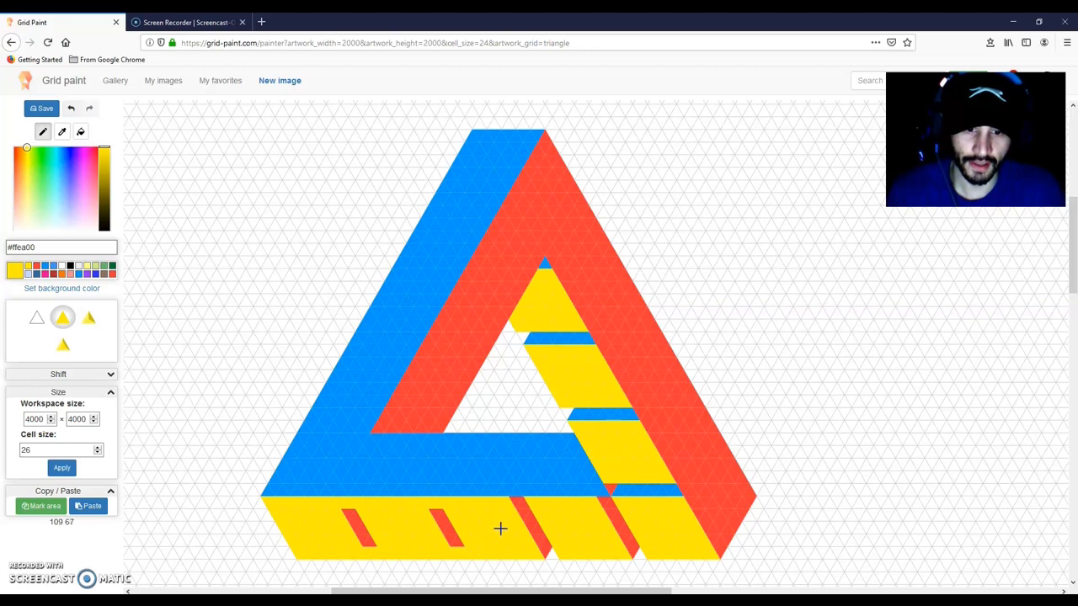
{"action": "left_click_drag", "start_coordinate": [508, 502], "coordinate": [529, 505]}
{"action": "left_click_drag", "start_coordinate": [544, 550], "coordinate": [555, 553]}
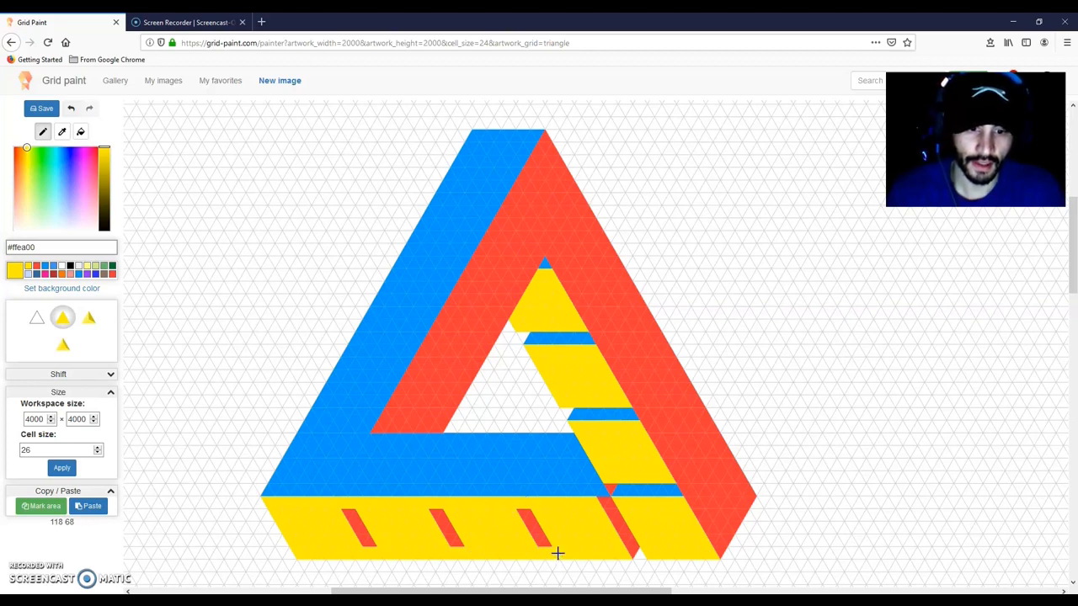
{"action": "left_click_drag", "start_coordinate": [596, 509], "coordinate": [623, 503]}
{"action": "left_click", "coordinate": [637, 552]}
Step: Join the yellow faces up the right side's inner band with yellow (#ffea00), covering the blue tip at its apex and leaving three blue bars
{"action": "left_click", "coordinate": [613, 485]}
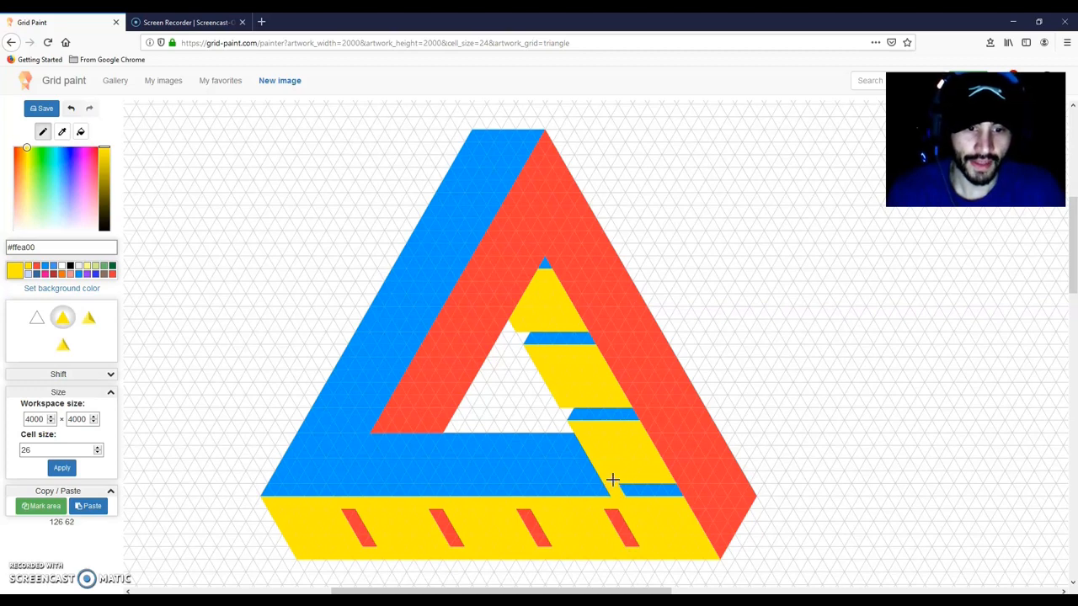
{"action": "left_click_drag", "start_coordinate": [670, 486], "coordinate": [678, 494]}
{"action": "mouse_move", "coordinate": [576, 417]}
{"action": "left_mouse_down"}
{"action": "mouse_move", "coordinate": [569, 410]}
{"action": "mouse_move", "coordinate": [634, 416]}
{"action": "mouse_move", "coordinate": [622, 409]}
{"action": "left_mouse_up"}
{"action": "left_click", "coordinate": [530, 336]}
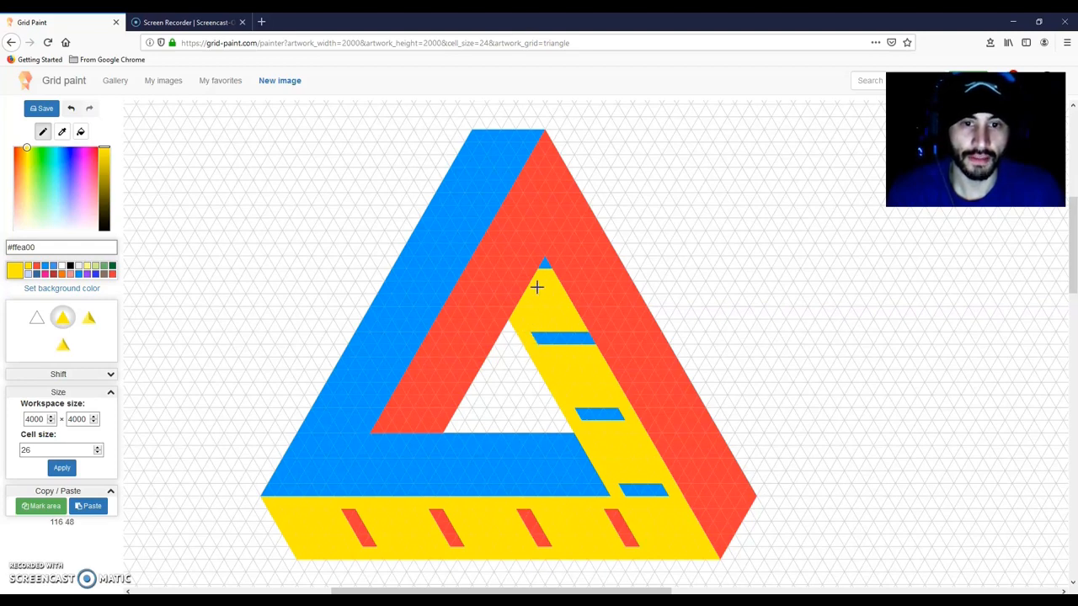
{"action": "left_click", "coordinate": [544, 264]}
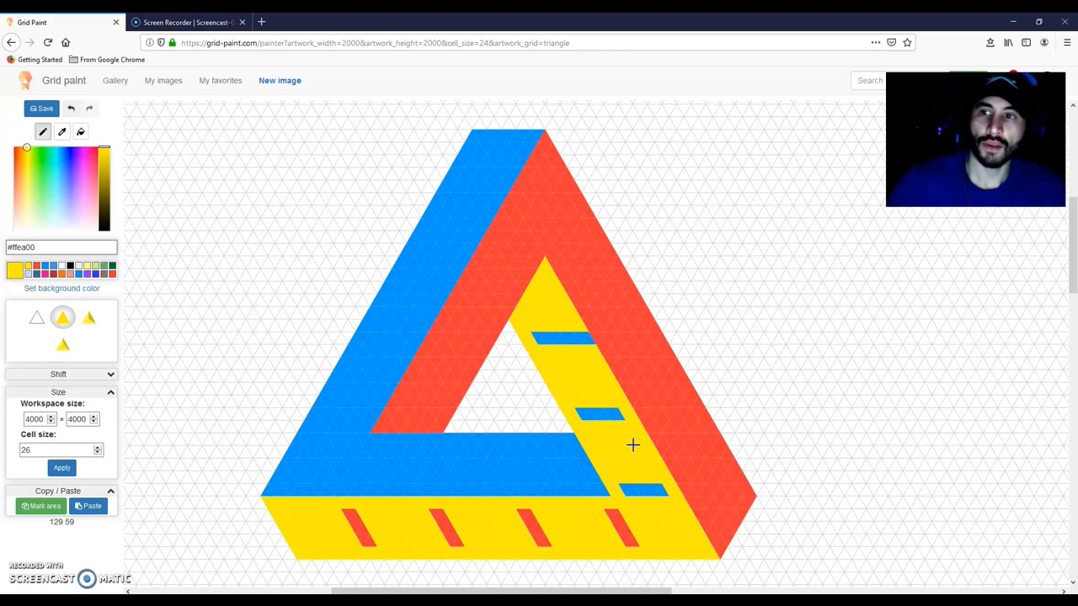
Step: Fill the four red bars in the bottom row and the three blue bars in the right side's inner band with yellow (#ffea00)
{"action": "left_click", "coordinate": [81, 132]}
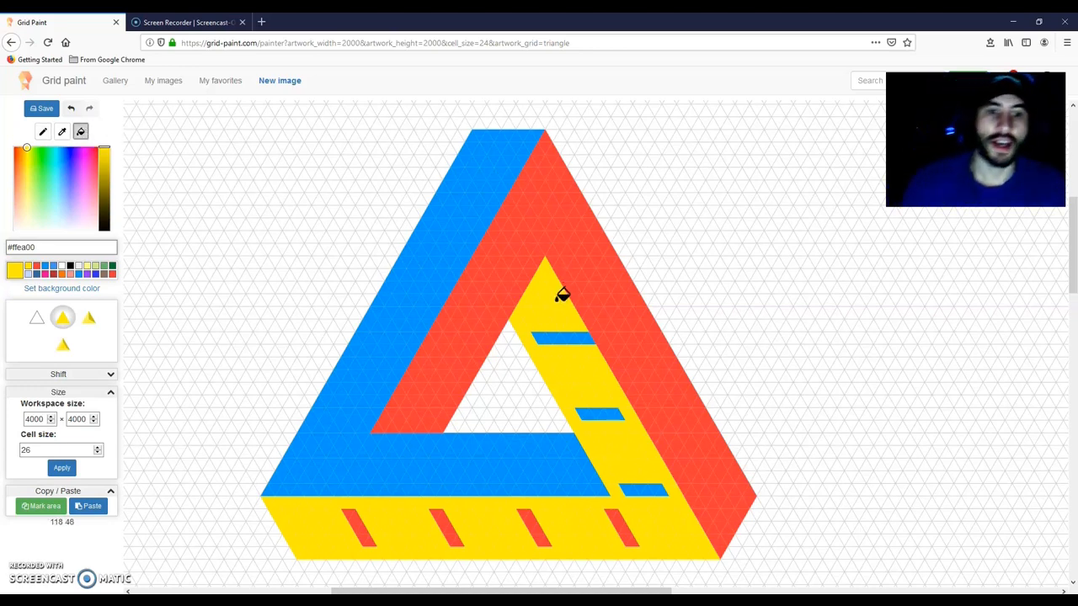
{"action": "left_click", "coordinate": [365, 522]}
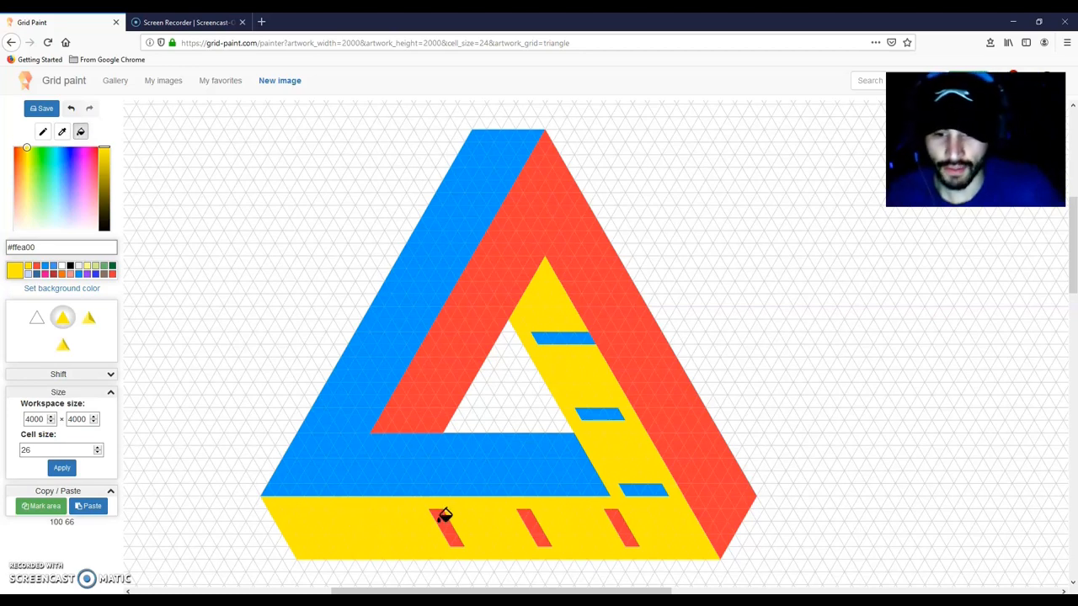
{"action": "left_click", "coordinate": [444, 515]}
{"action": "left_click", "coordinate": [540, 521]}
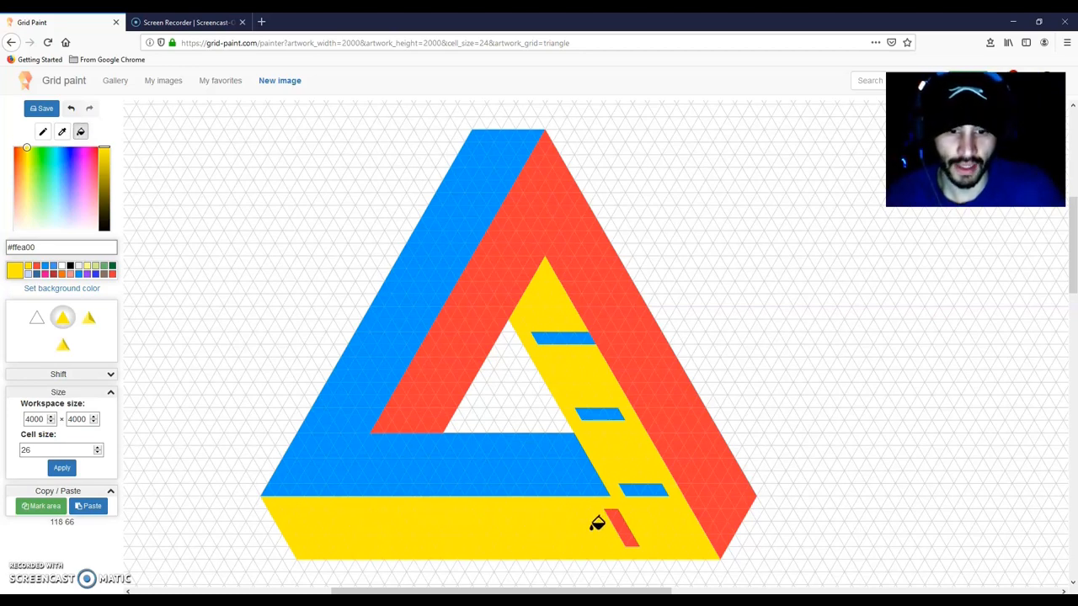
{"action": "left_click", "coordinate": [624, 508]}
{"action": "left_click", "coordinate": [634, 488]}
{"action": "left_click", "coordinate": [611, 413]}
{"action": "left_click", "coordinate": [573, 335]}
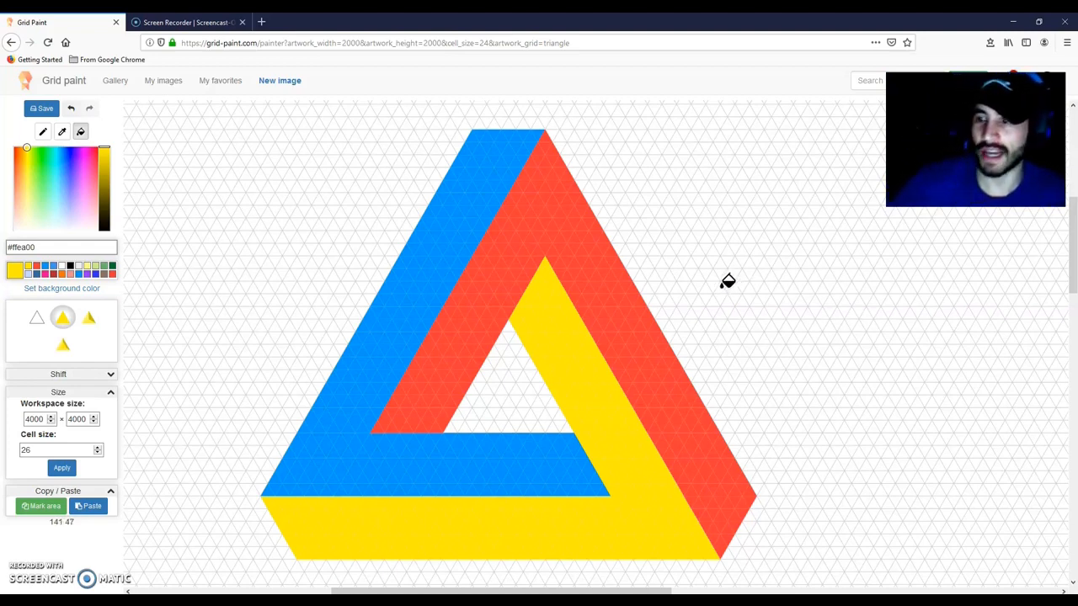
Step: Set the artwork's background color to black (#000000)
{"action": "left_click", "coordinate": [71, 267]}
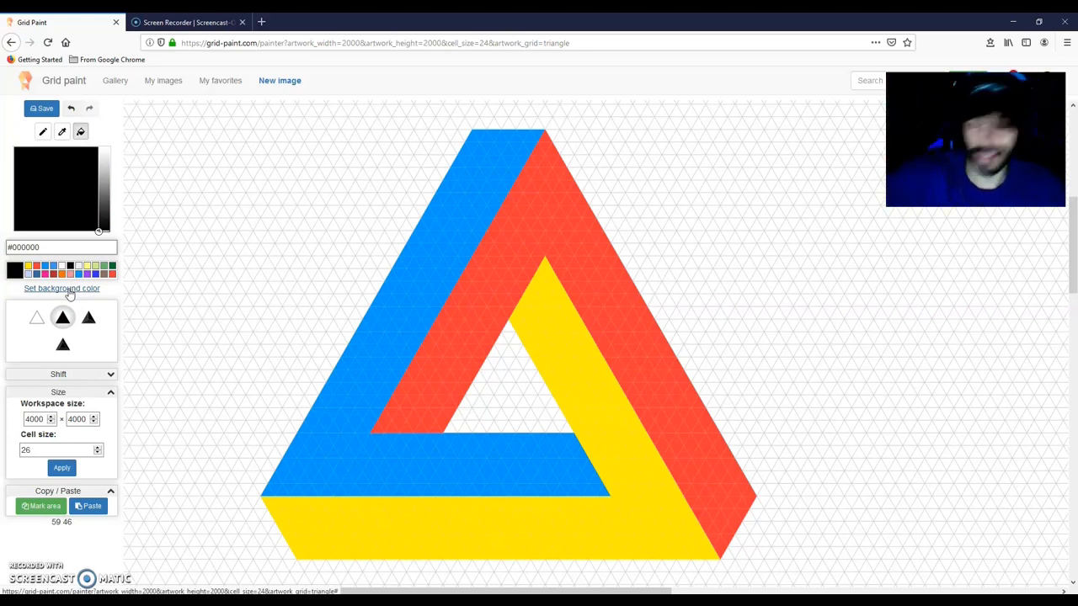
{"action": "left_click", "coordinate": [68, 289]}
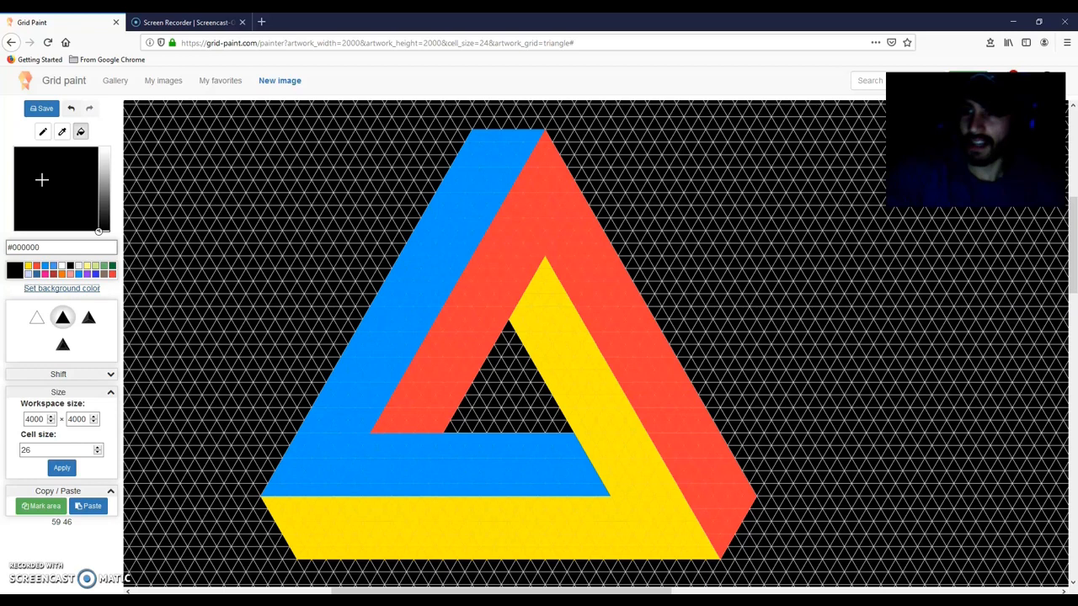
Step: Save the artwork with the title "penrose new"
{"action": "left_click", "coordinate": [44, 118]}
{"action": "left_click", "coordinate": [528, 154]}
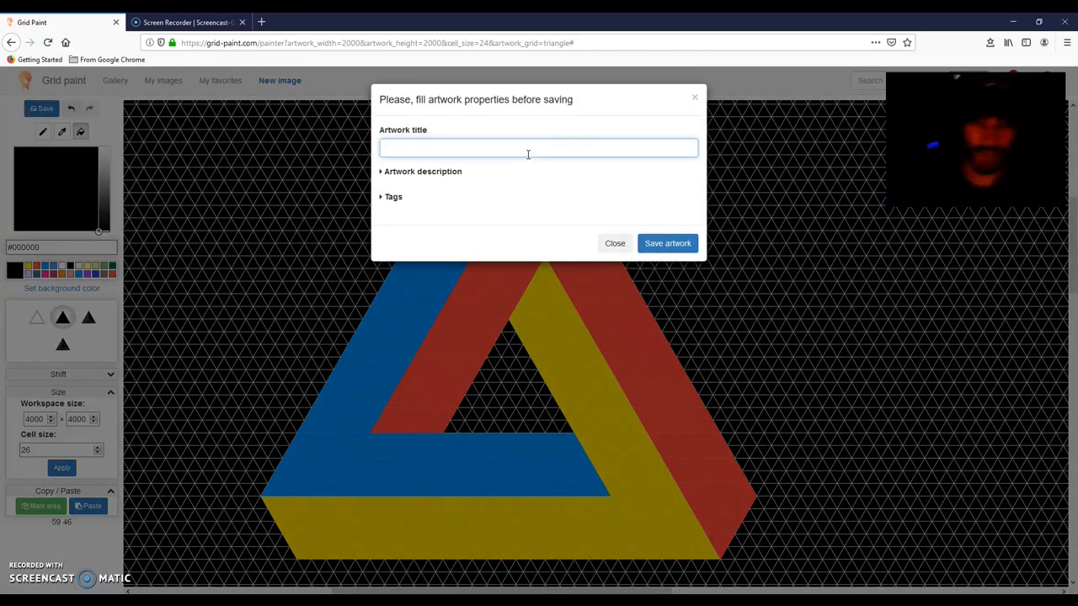
{"action": "type", "text": "penrose new"}
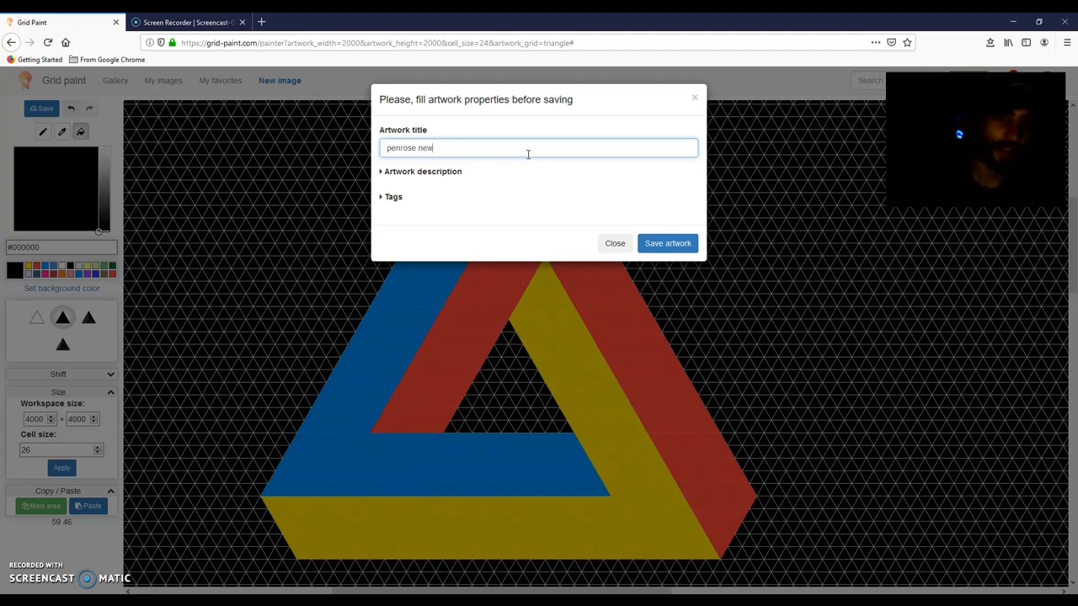
{"action": "left_click", "coordinate": [663, 244]}
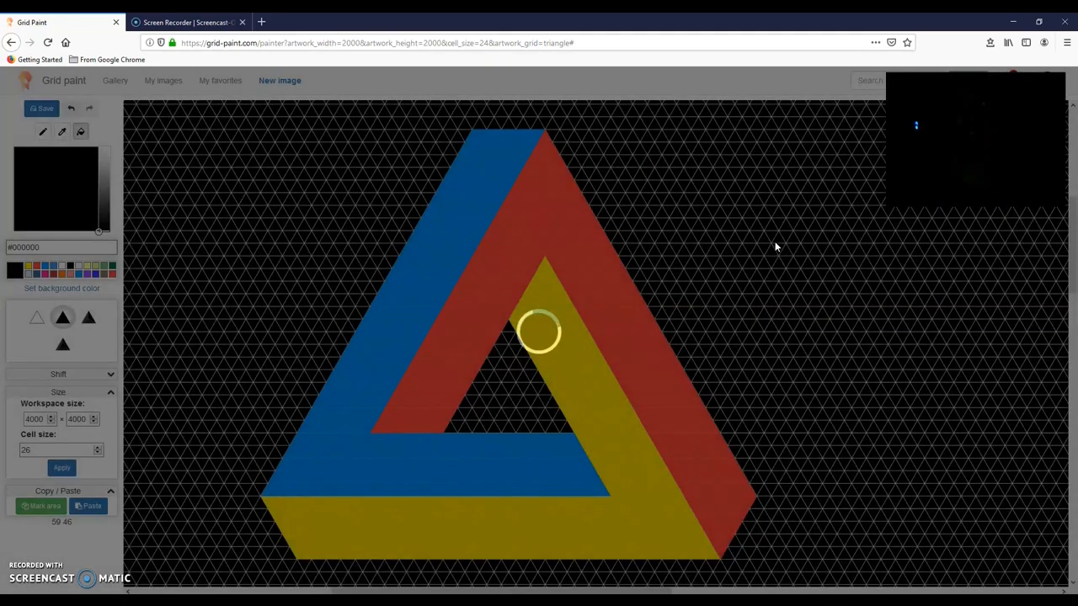